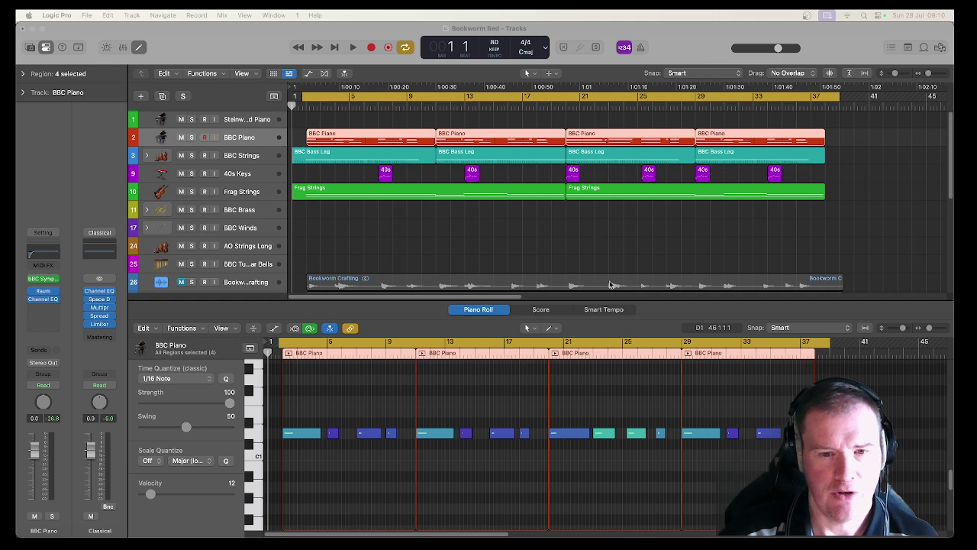
Look over the whole track list, from the instrument tracks down to the Bookworm audio tracks.
scroll(502, 239, "down", 10)
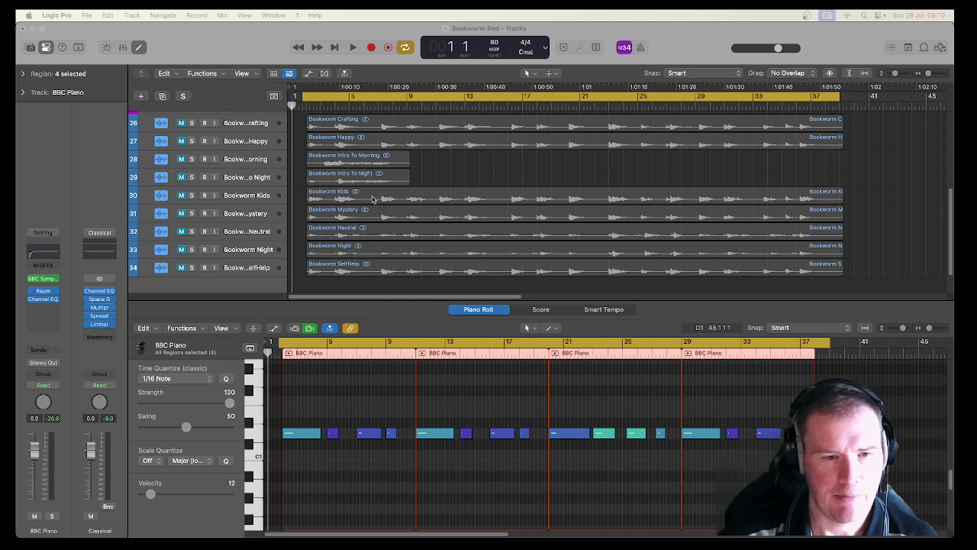
scroll(403, 183, "up", 10)
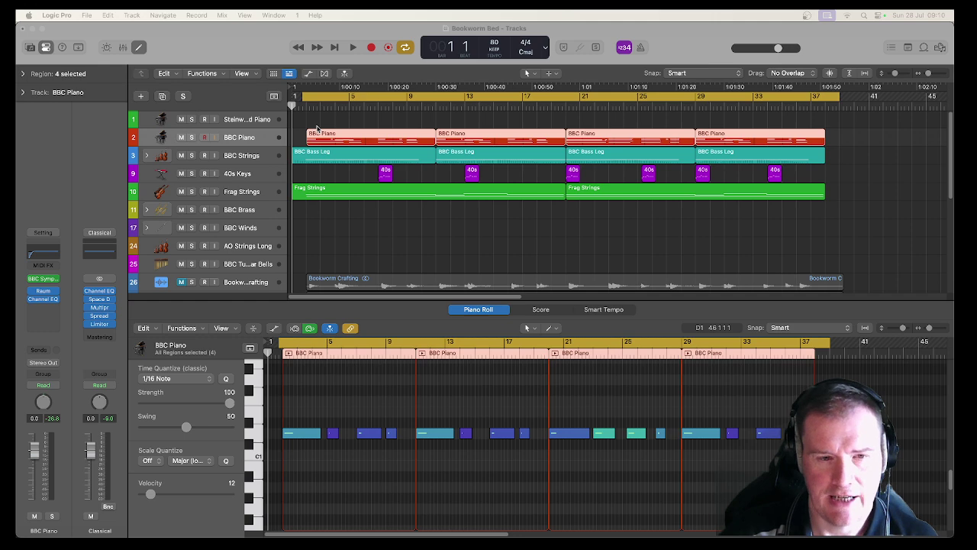
scroll(331, 183, "down", 2)
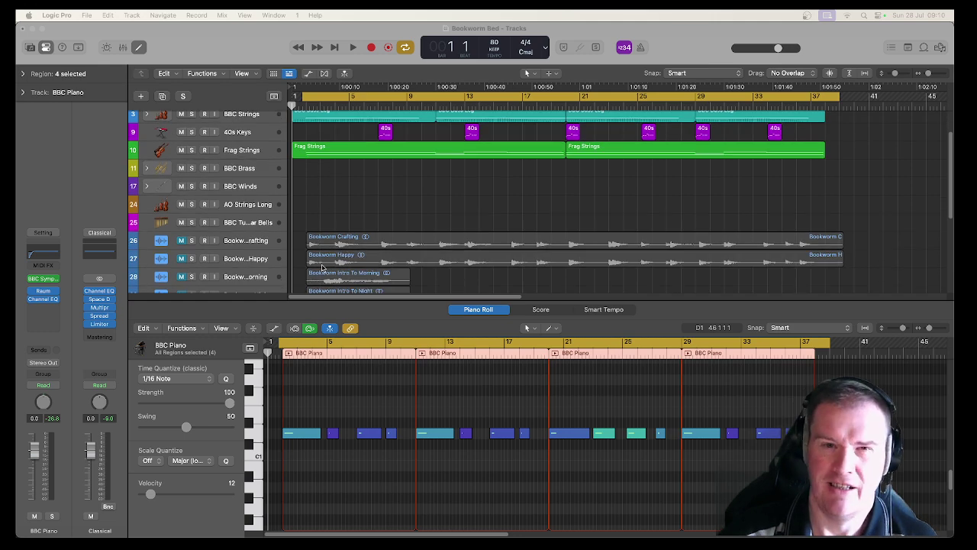
scroll(322, 266, "up", 2)
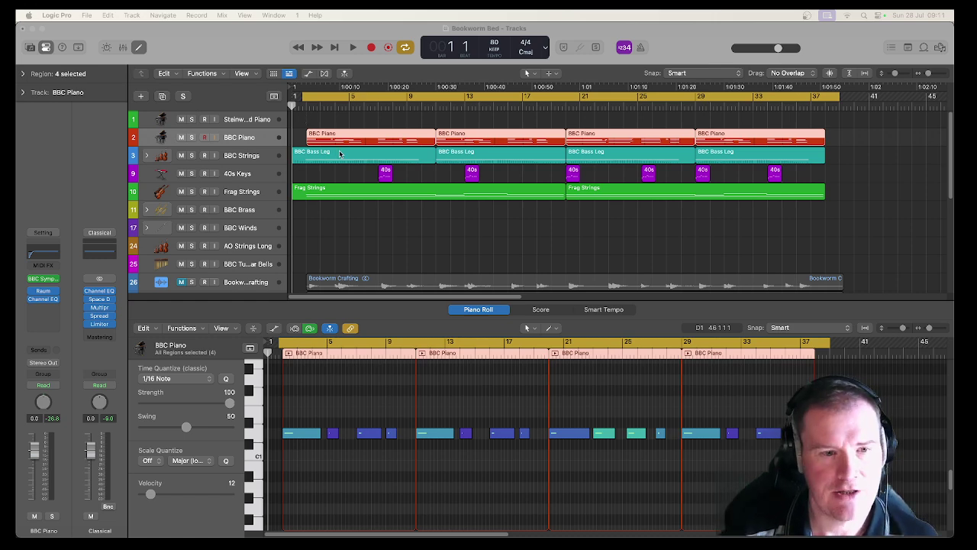
Play the project and examine the notes of the first two BBC Piano regions and the first 40s Keys region.
left_click(322, 243)
key("space")
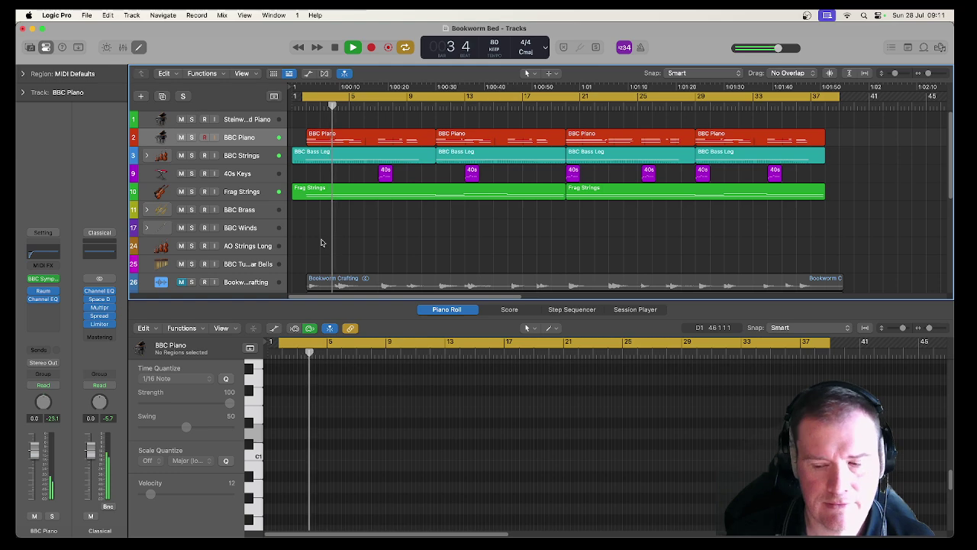
left_click(374, 137)
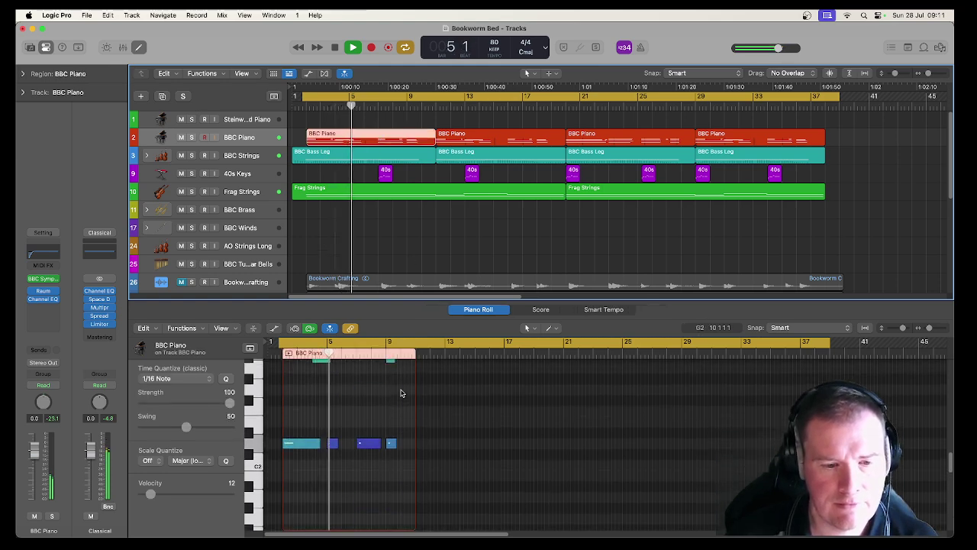
scroll(401, 393, "up", 5)
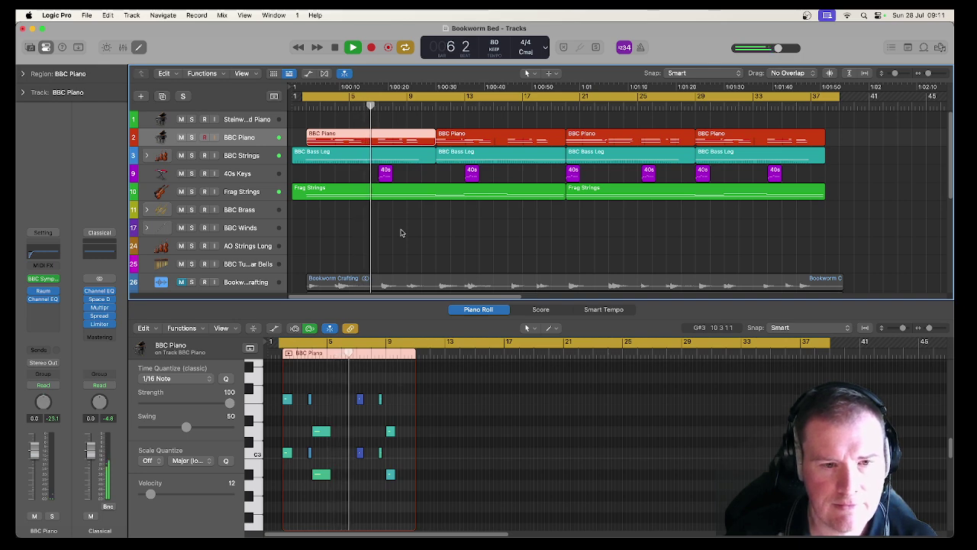
left_click(386, 174)
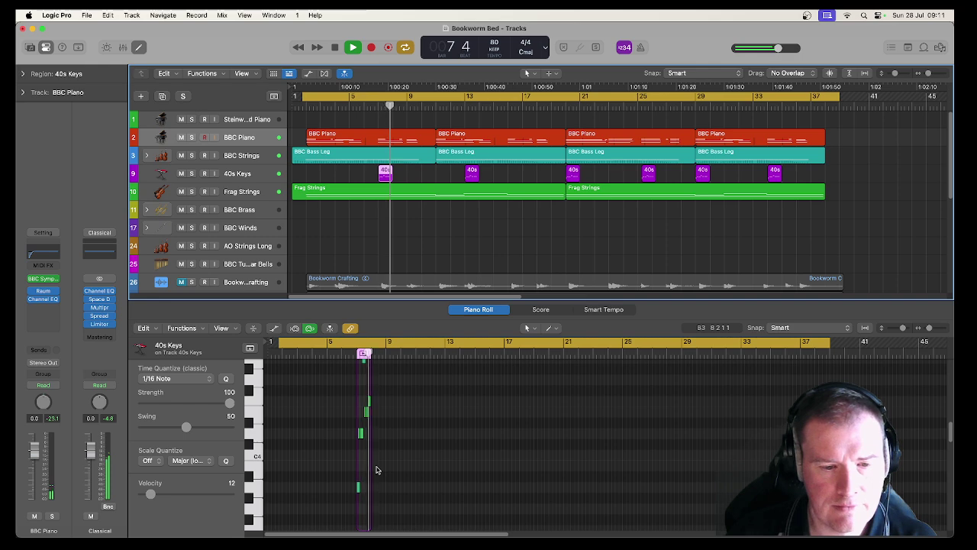
left_click(412, 138)
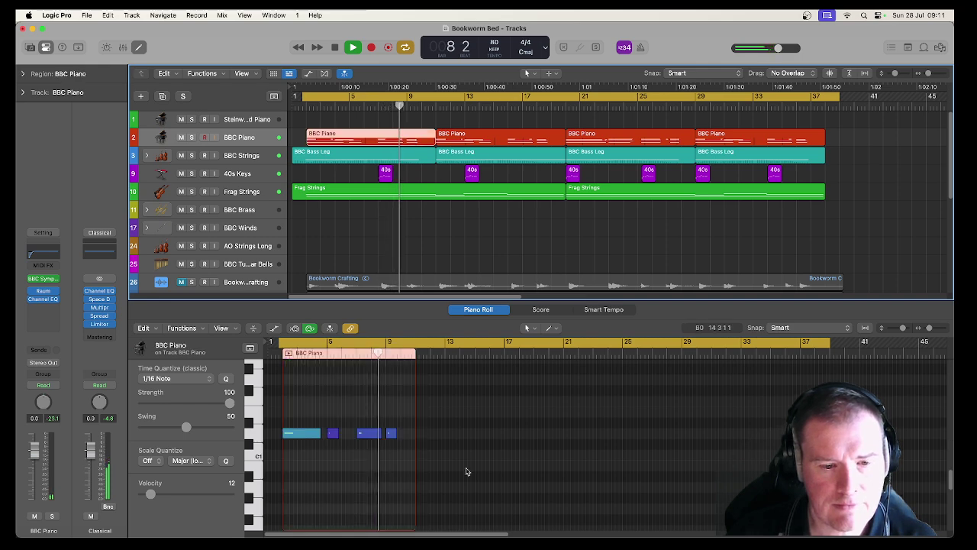
scroll(467, 471, "up", 5)
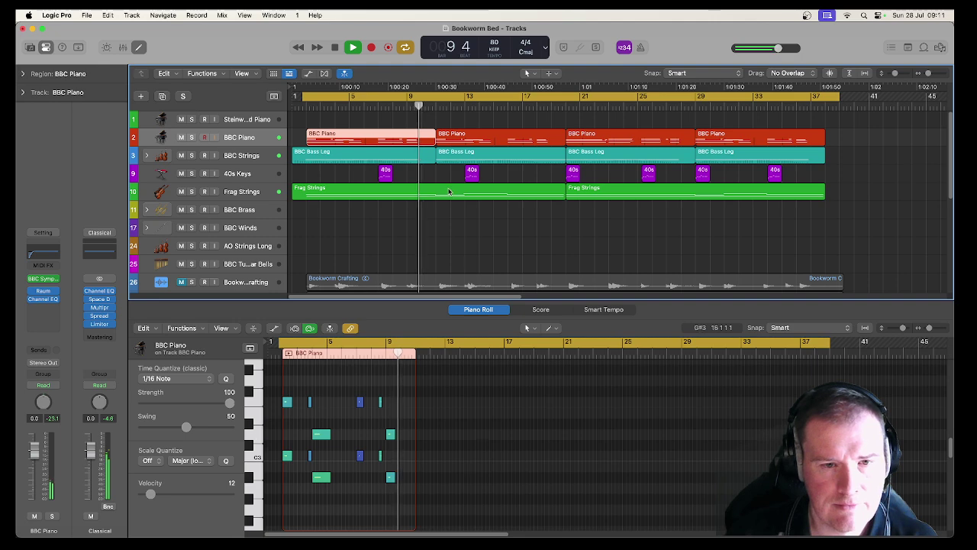
scroll(633, 471, "up", 4)
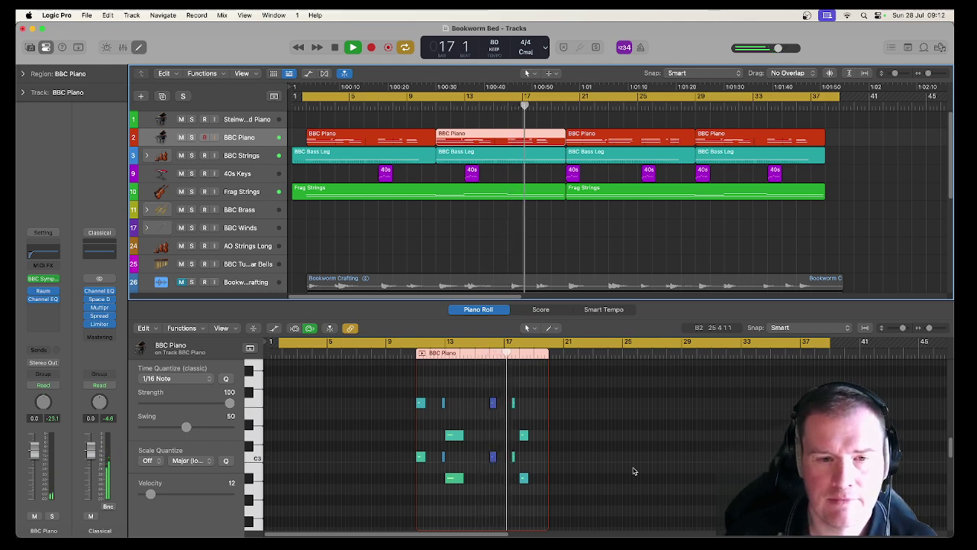
Examine the notes of both Frag Strings regions and, magnified horizontally, the 40s Keys region at bar 20 during playback.
left_click(547, 194)
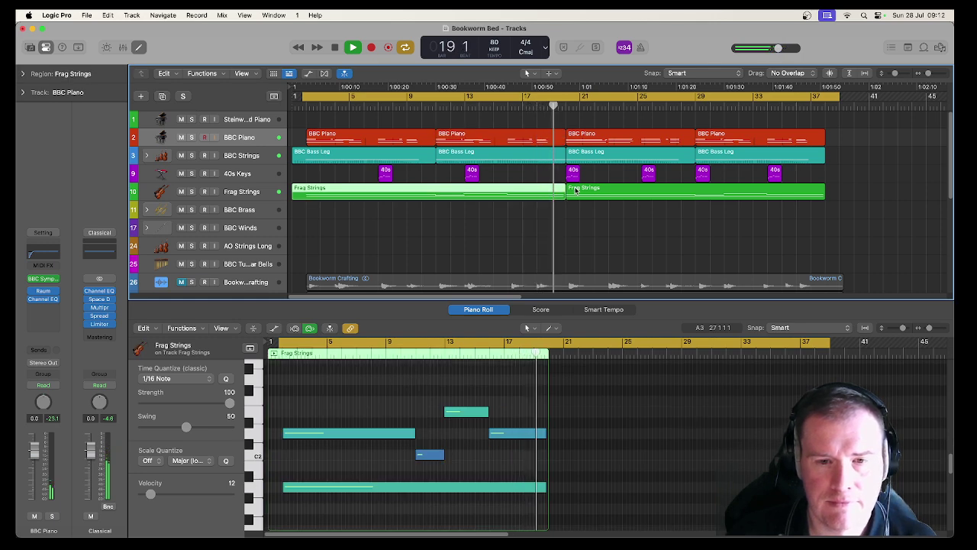
left_click(573, 171)
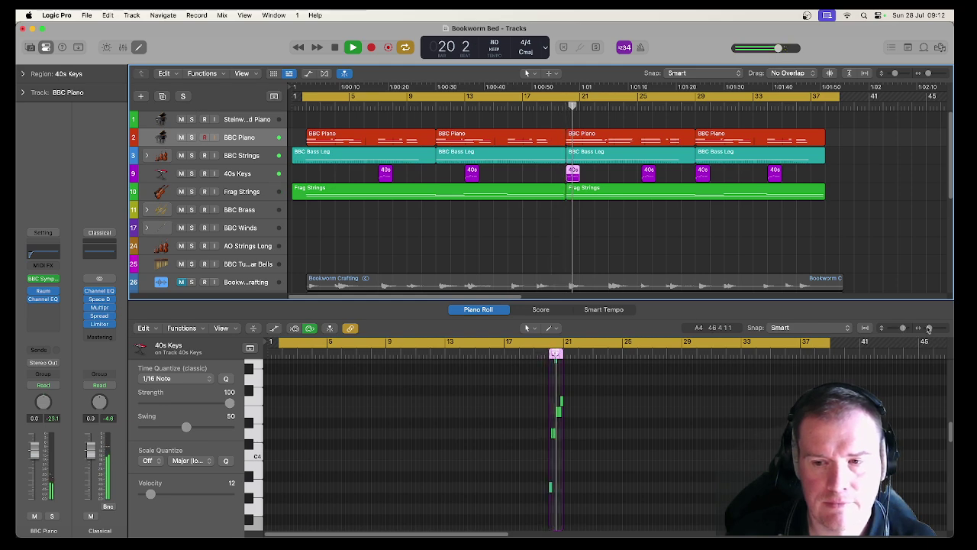
left_click_drag(905, 330, 943, 329)
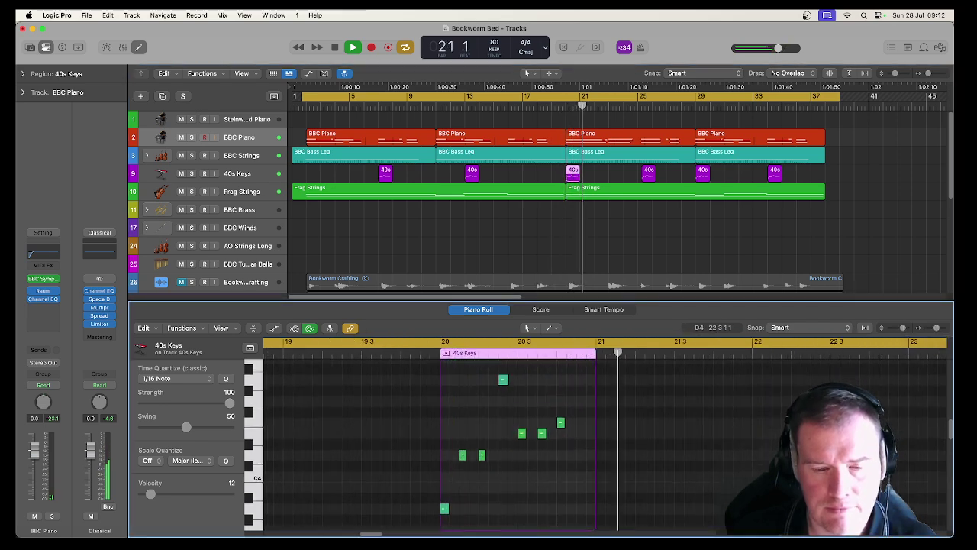
left_click(632, 194)
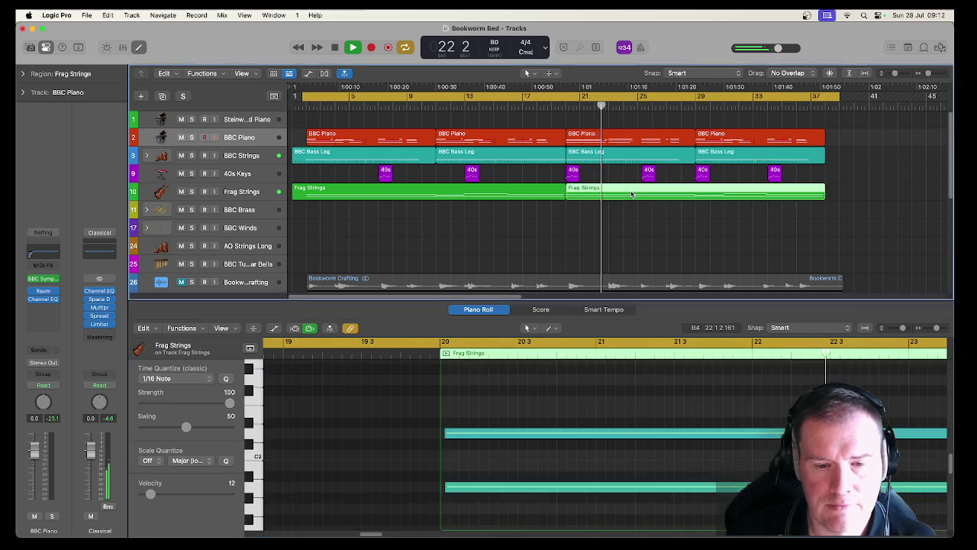
Examine the upper and lower notes of the third and fourth BBC Piano regions during playback.
left_click(630, 140)
scroll(654, 401, "up", 5)
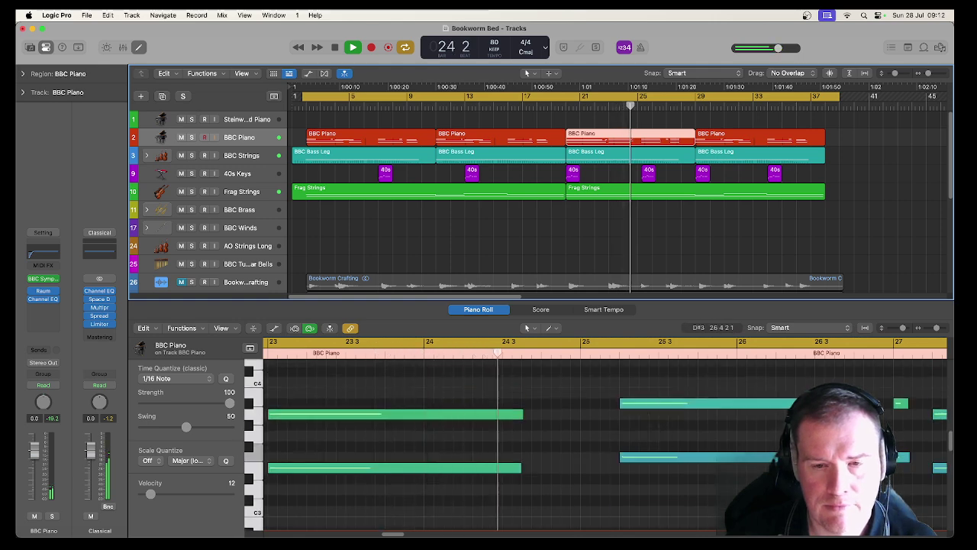
scroll(595, 439, "up", 2)
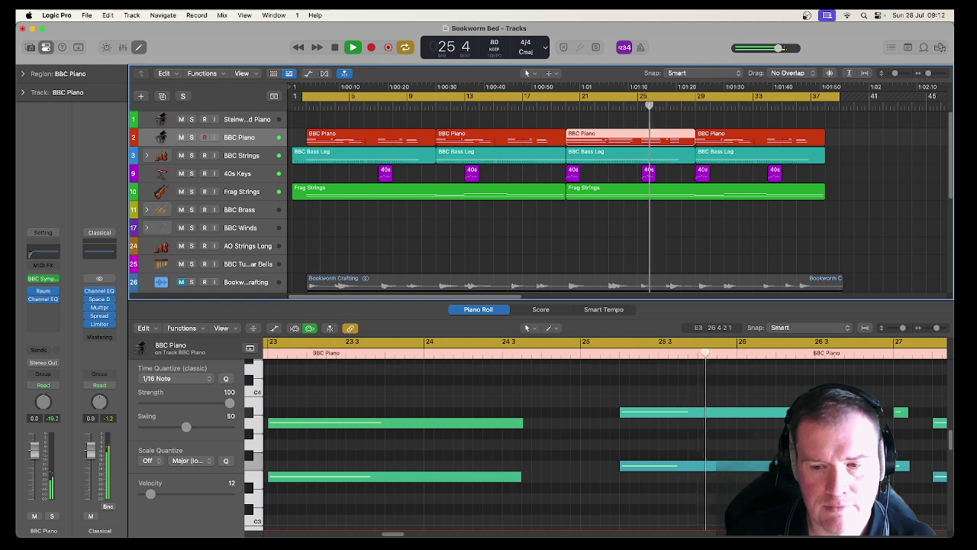
left_click_drag(387, 535, 402, 536)
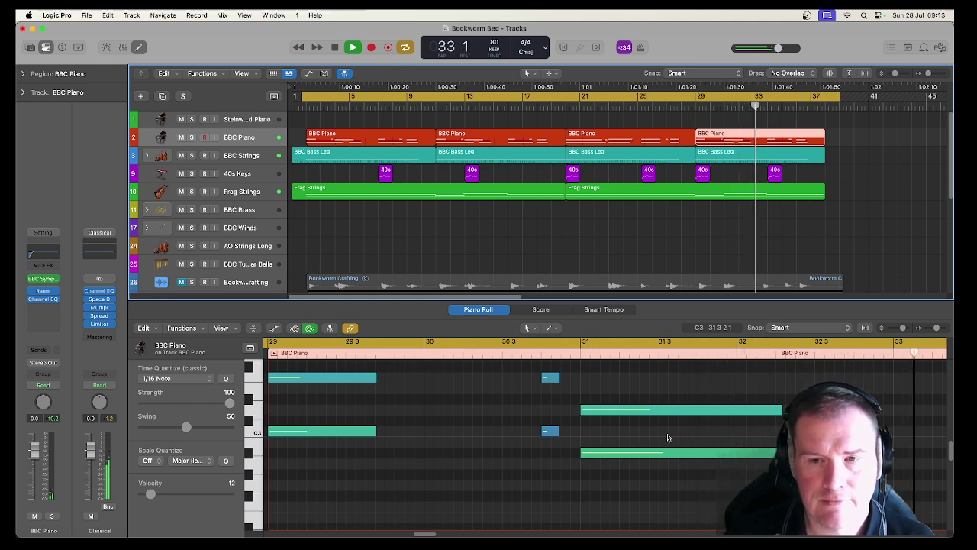
scroll(668, 437, "up", 4)
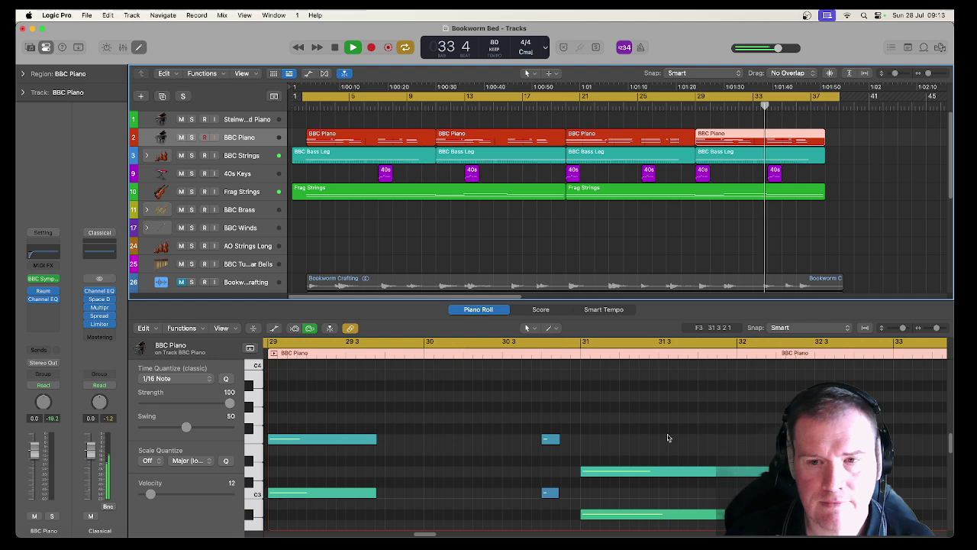
scroll(668, 437, "down", 3)
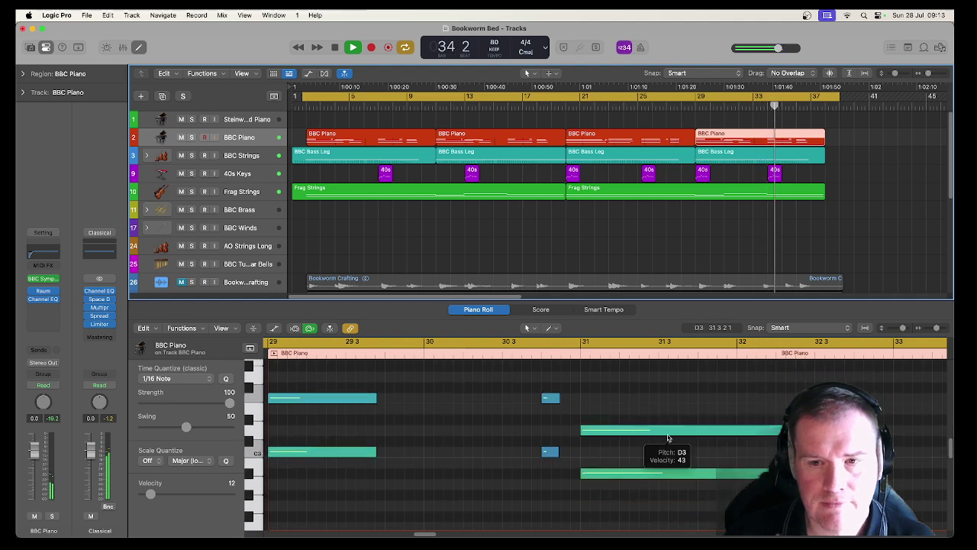
Examine the last 40s Keys, BBC Bass Leg and BBC Piano regions, clear the selection and return the playhead to the cycle start.
left_click(771, 193)
left_click(774, 171)
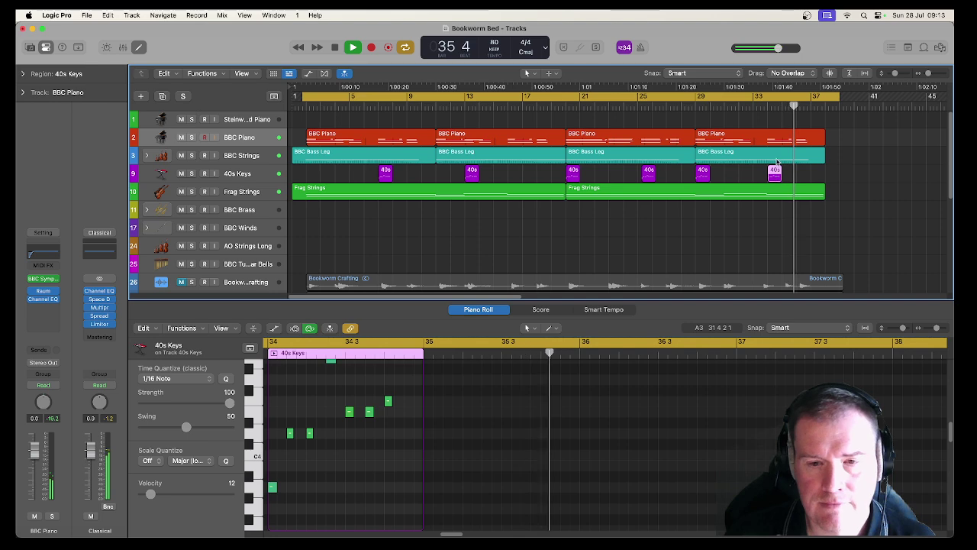
left_click(776, 159)
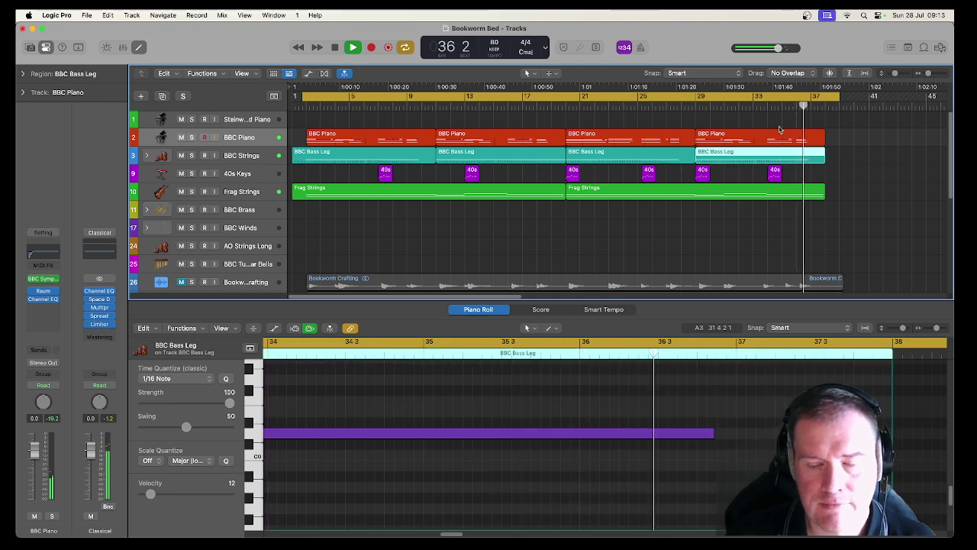
left_click(779, 134)
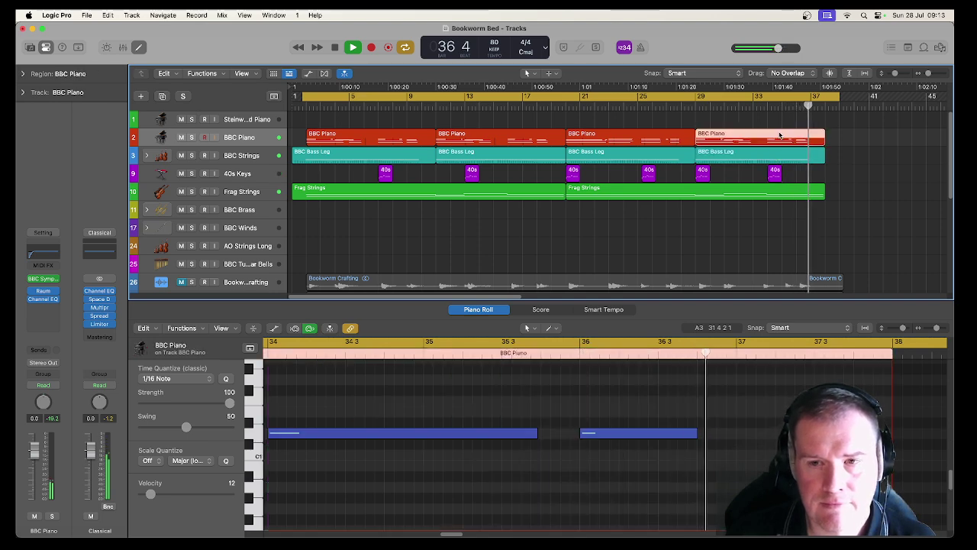
left_click(843, 239)
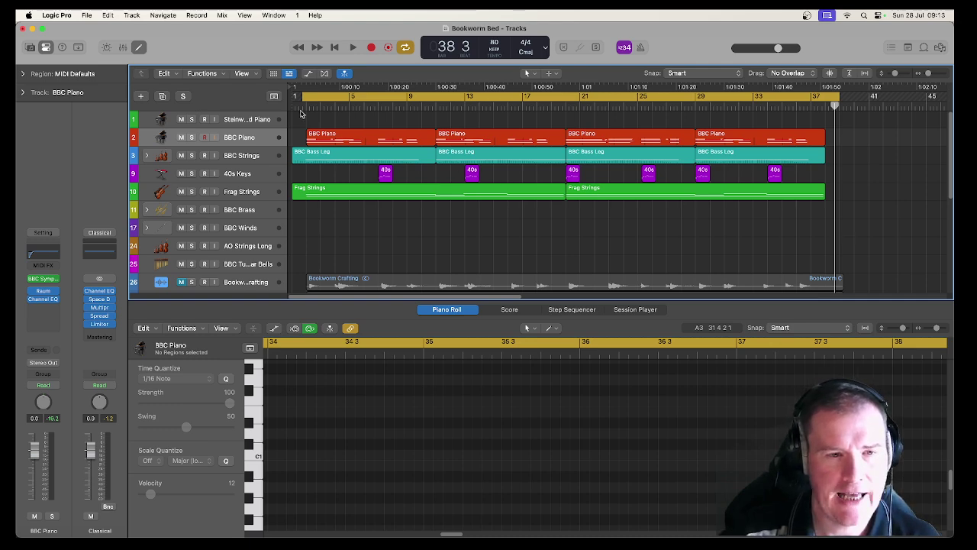
key("Return")
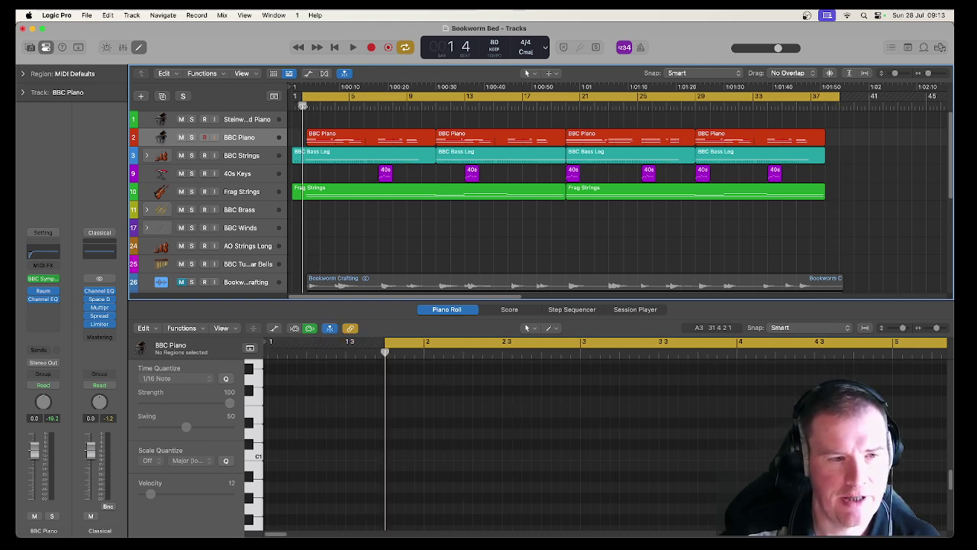
Expand the BBC Strings, BBC Brass and BBC Winds track stacks one after another to view their instruments, collapsing each again.
left_click(147, 156)
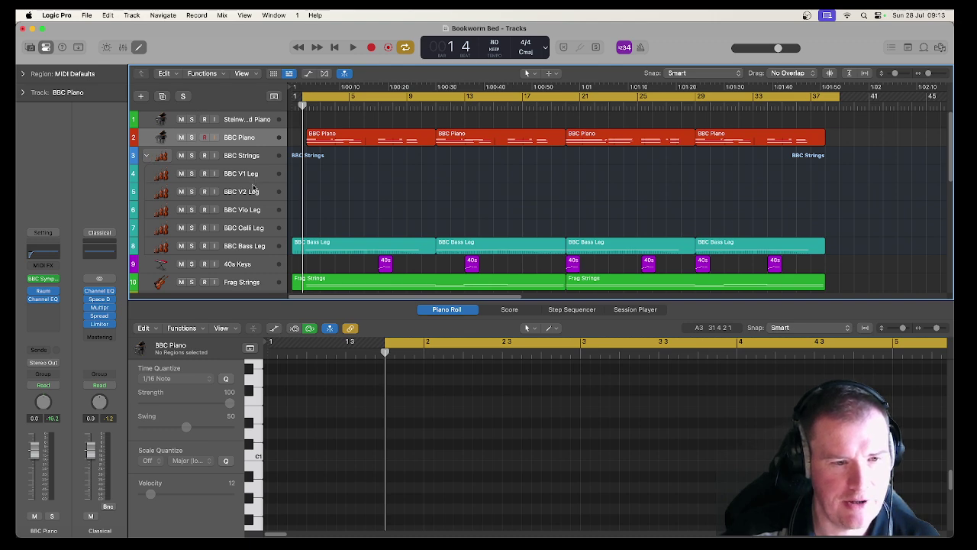
left_click(148, 156)
left_click(146, 210)
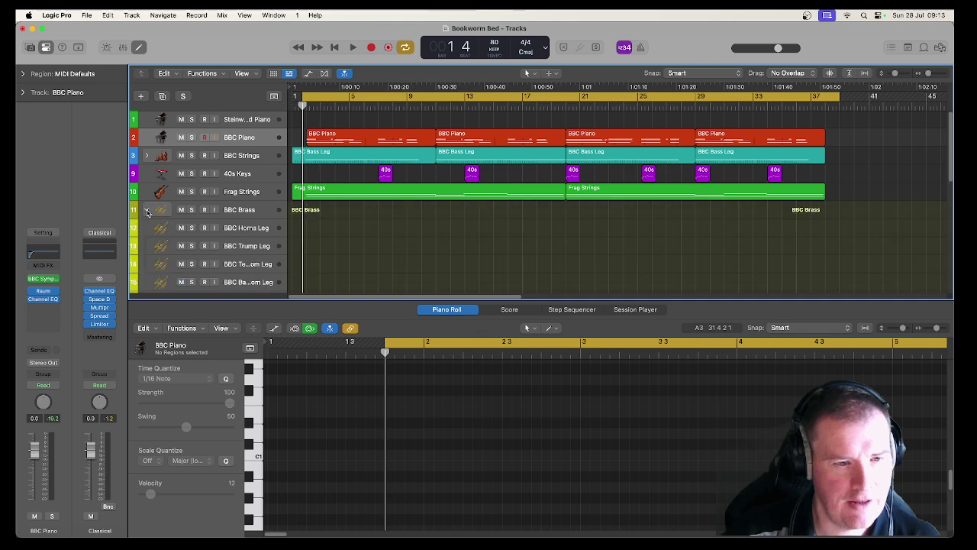
scroll(144, 200, "down", 2)
left_click(146, 168)
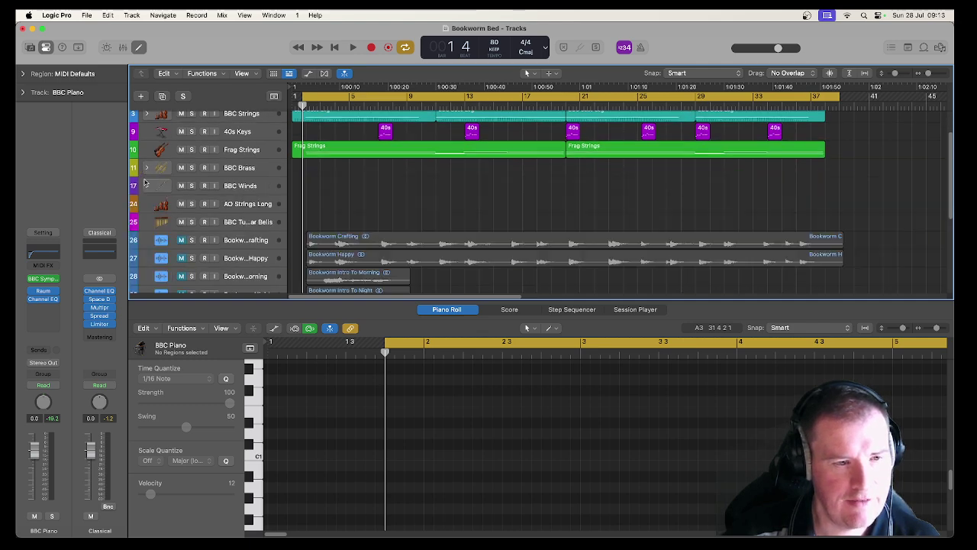
left_click(146, 185)
scroll(149, 187, "down", 1)
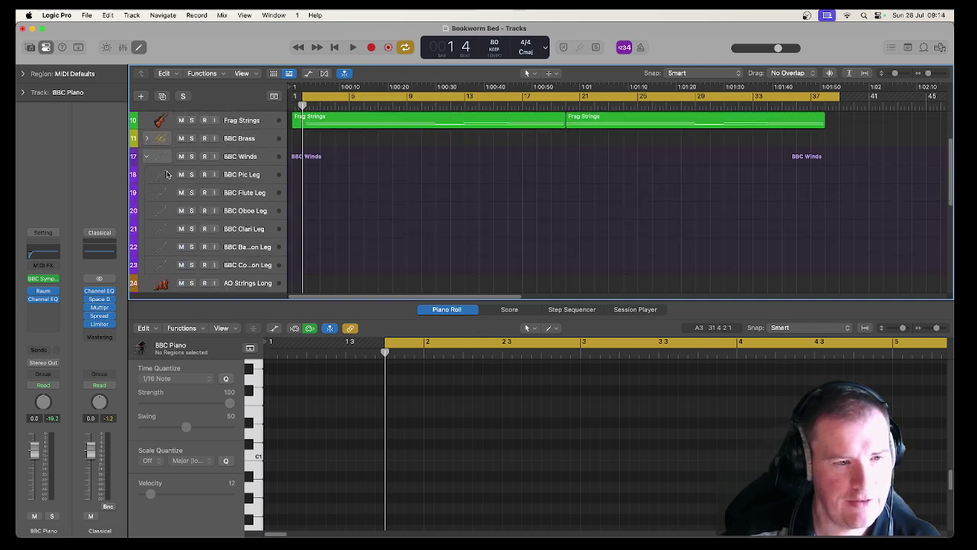
left_click(147, 156)
scroll(150, 158, "up", 3)
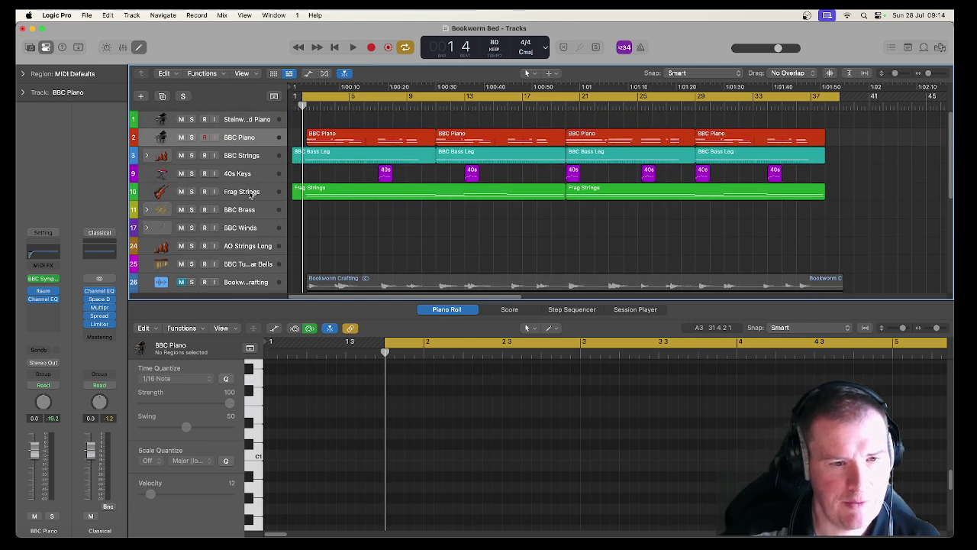
View the Frag Strings, BBC Strings and 40s Keys tracks, then select BBC Strings and start playback from the cycle start.
left_click(250, 194)
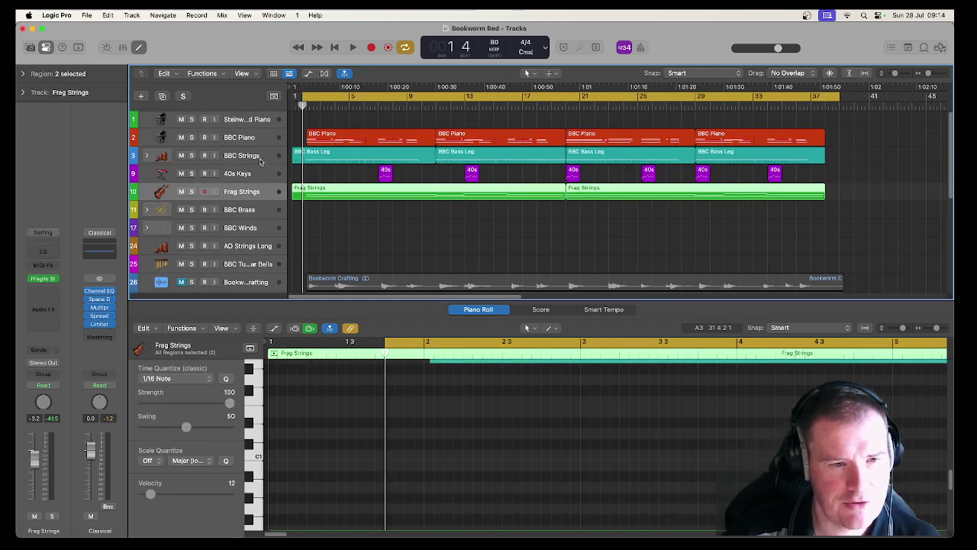
left_click(260, 160)
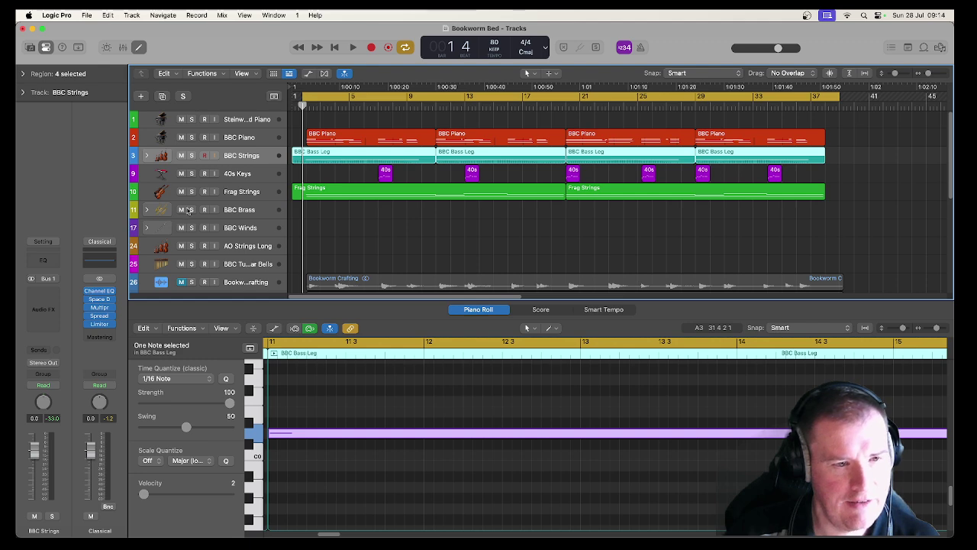
left_click(241, 177)
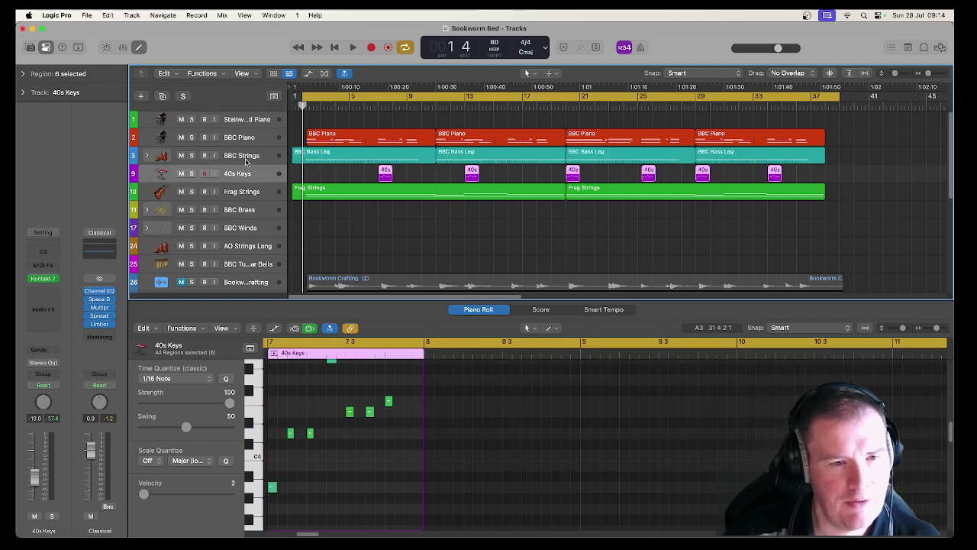
left_click(246, 159)
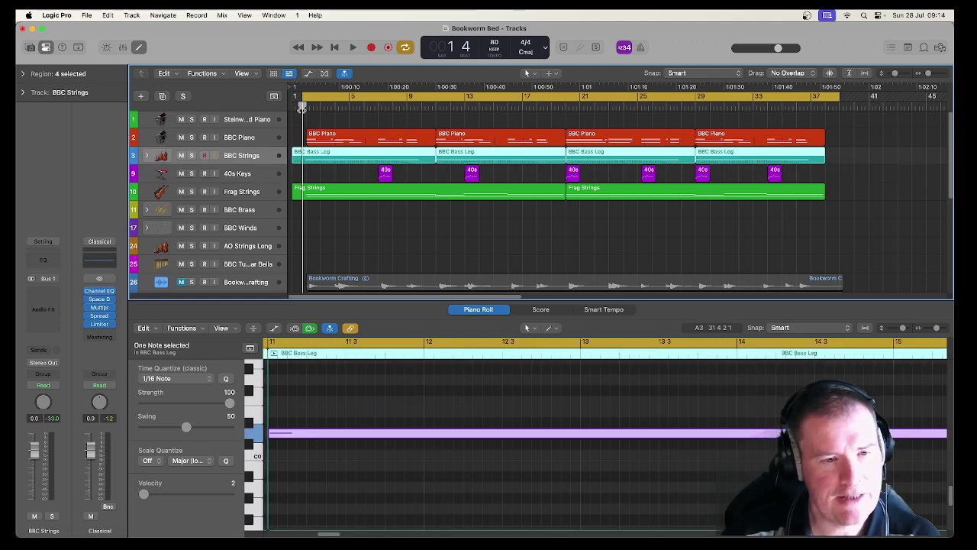
key("space")
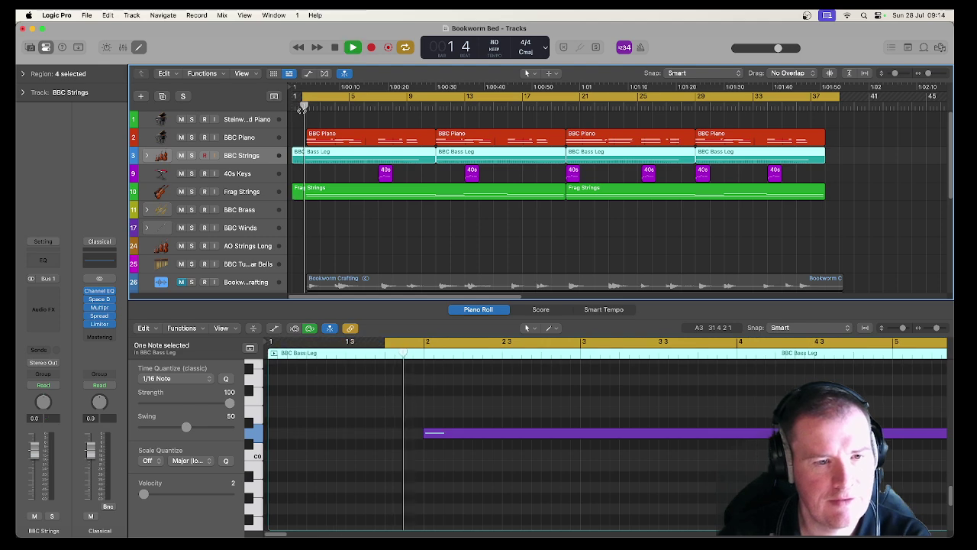
Solo the BBC Strings track to hear it on its own, and stop playback at bar 4.
left_click(192, 156)
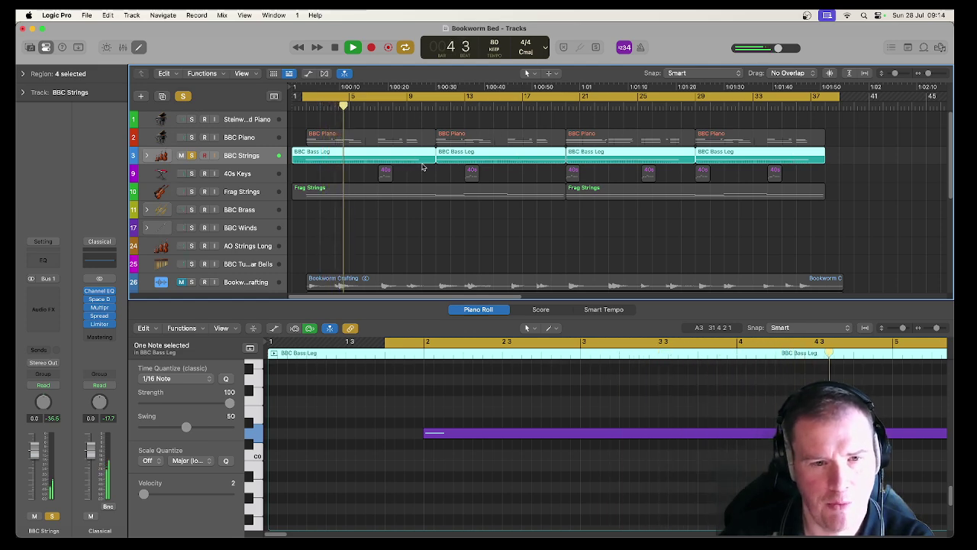
key("space")
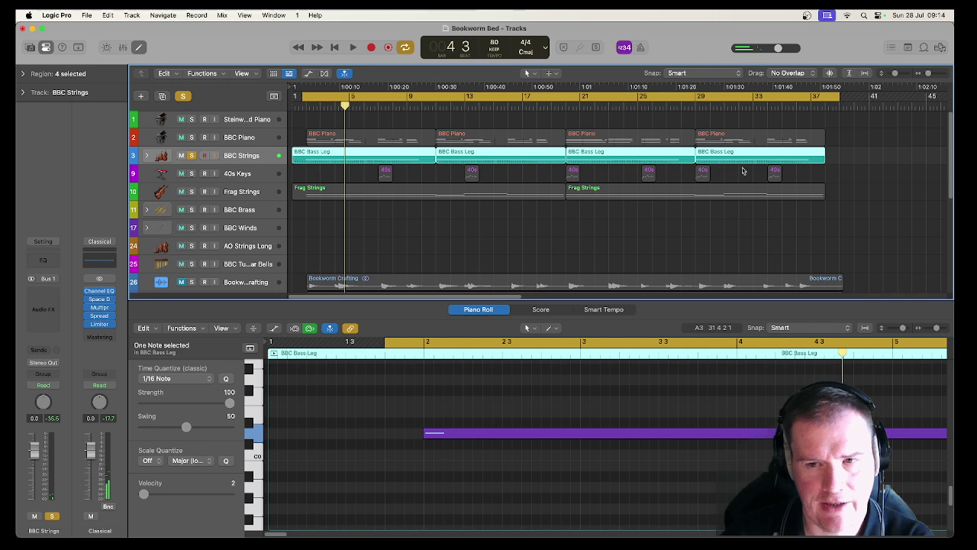
Switch the solo from BBC Strings to BBC Piano and play that track from the cycle start.
left_click(243, 138)
left_click(190, 138)
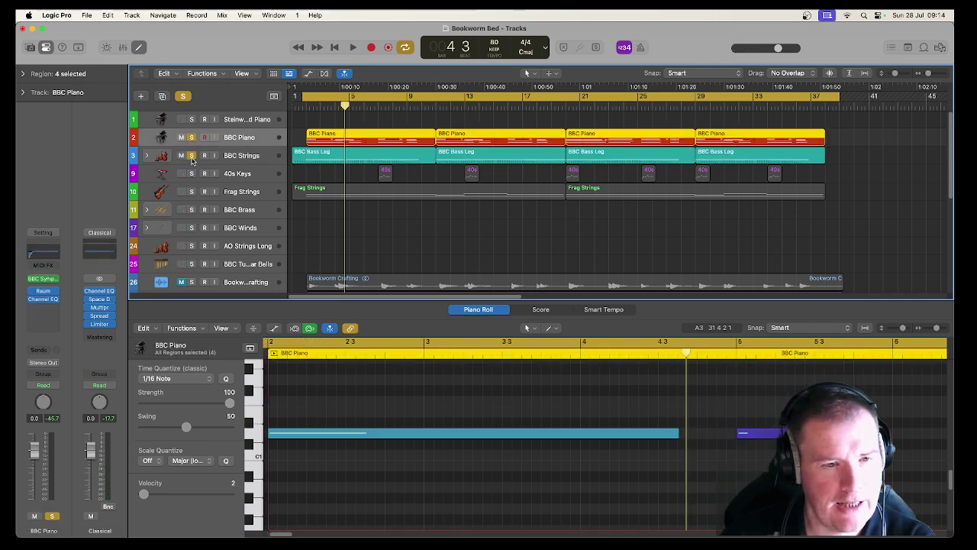
left_click(192, 156)
key("Return")
key("space")
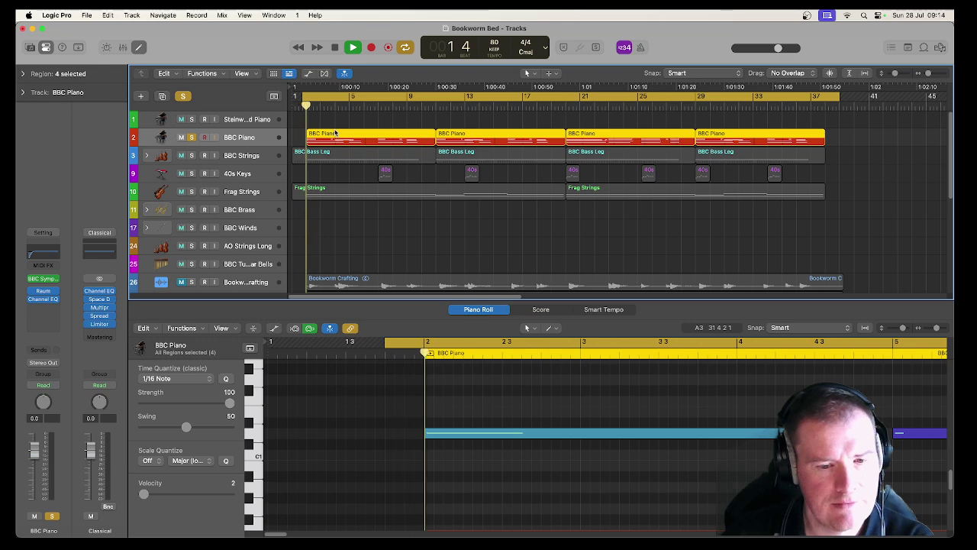
Examine the opening BBC Piano notes around C3 during playback, and stop at bar 7.
scroll(567, 397, "up", 6)
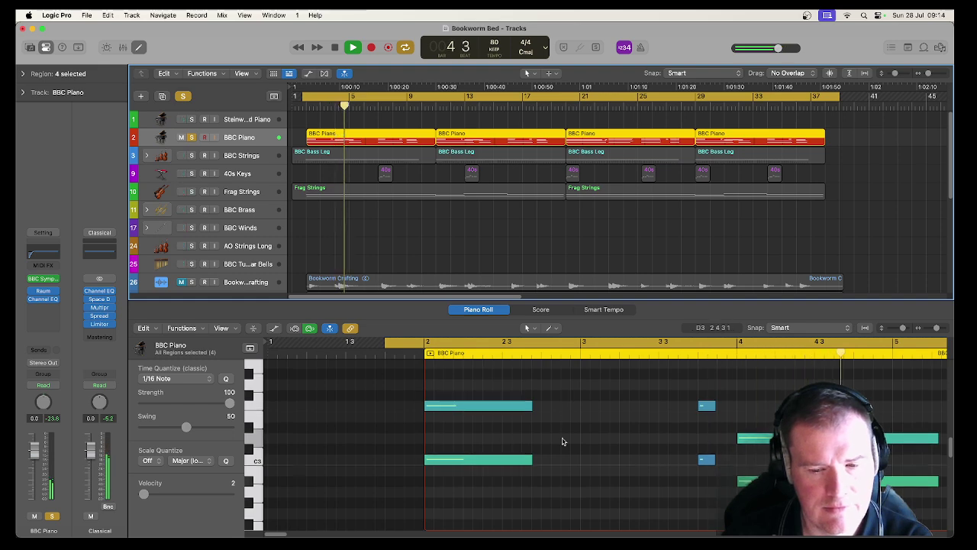
scroll(564, 441, "down", 1)
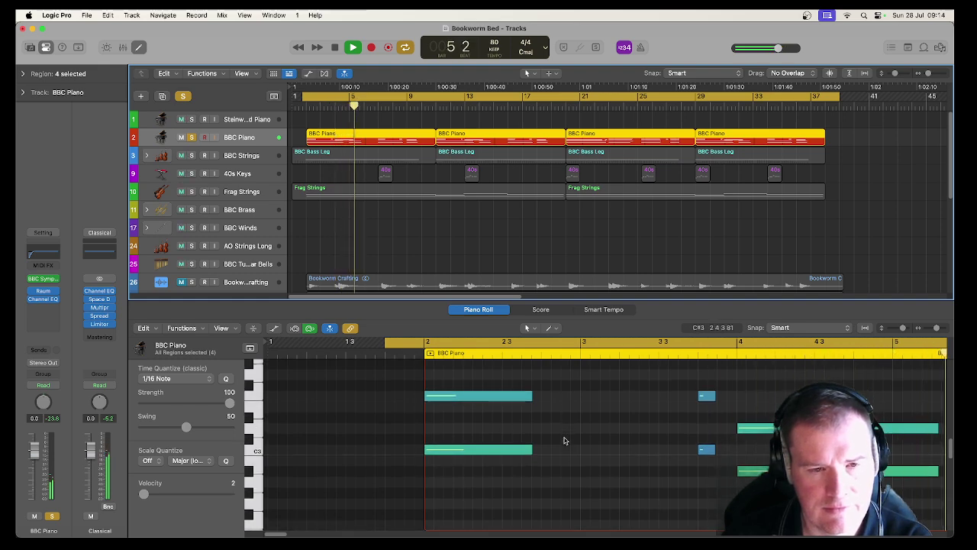
scroll(565, 440, "up", 1)
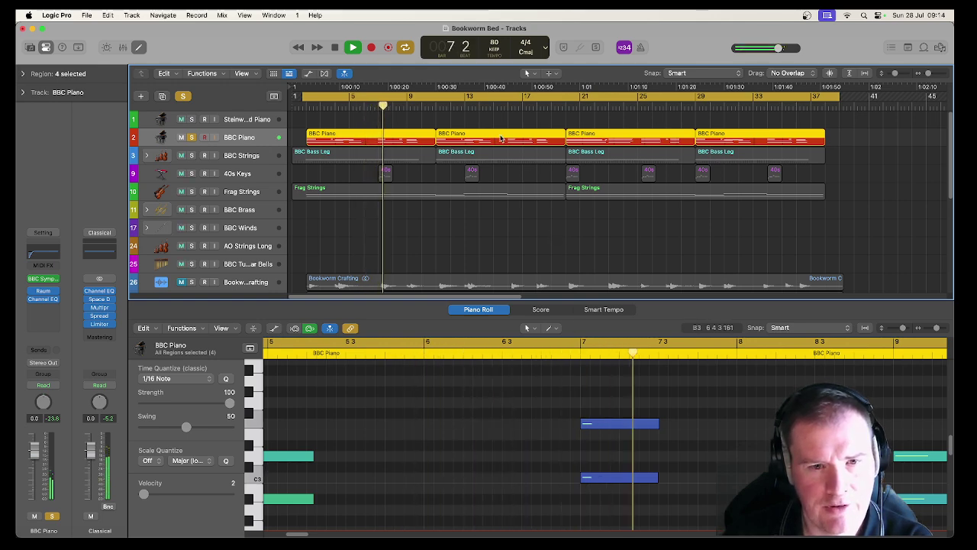
key("space")
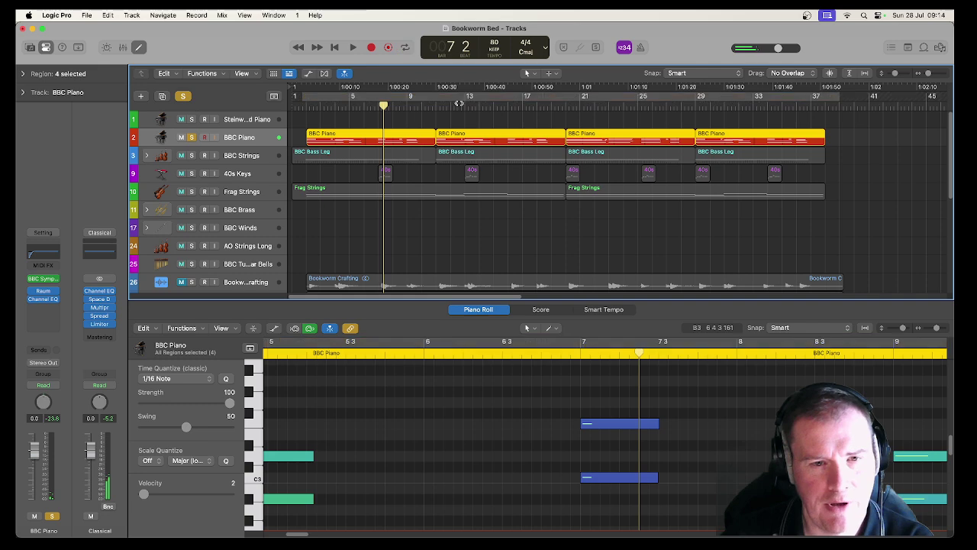
Turn off cycle mode and play the soloed BBC Piano from the second region and from bar 20, examining its notes.
left_click(456, 100)
key("space")
scroll(723, 474, "up", 2)
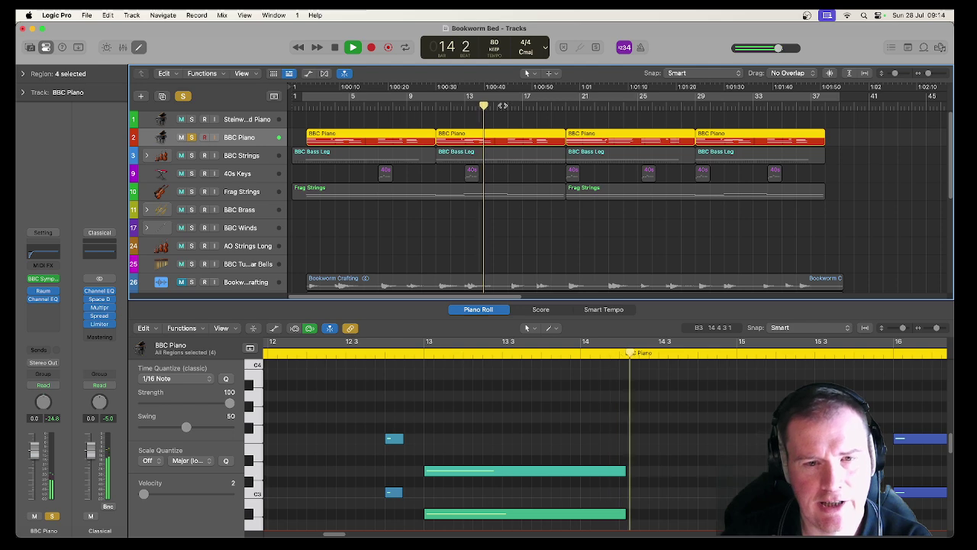
left_click(566, 106)
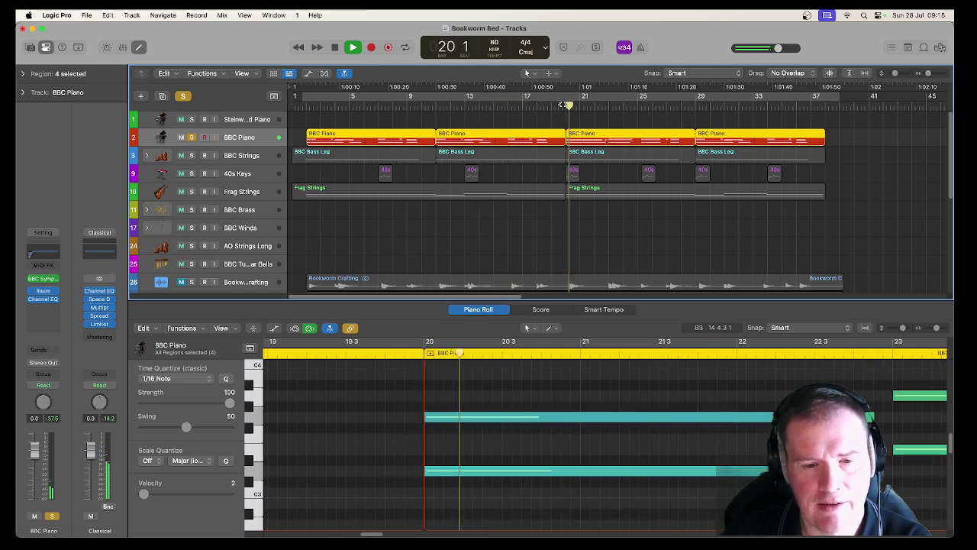
left_click(559, 106)
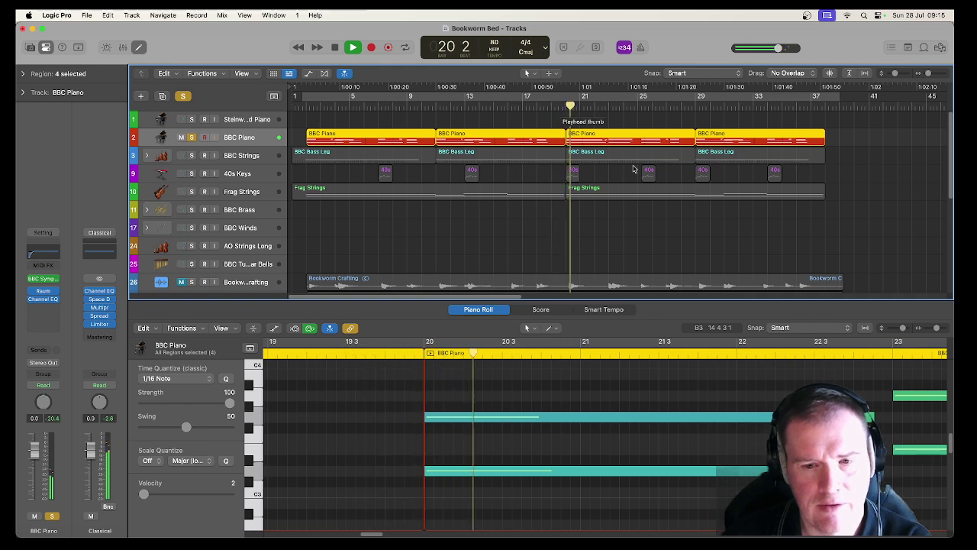
scroll(596, 439, "up", 1)
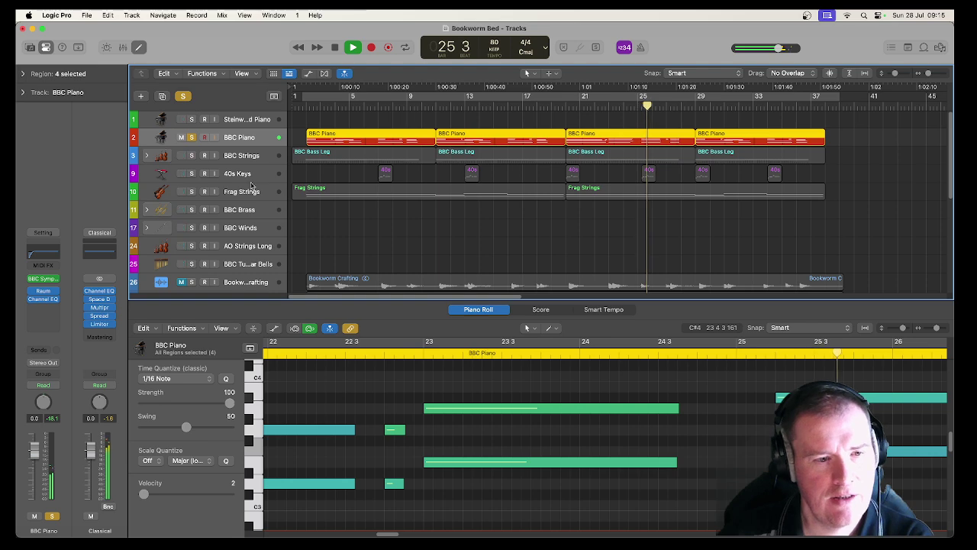
Switch the solo from BBC Piano to Frag Strings and play the track from the beginning of the project.
left_click(192, 191)
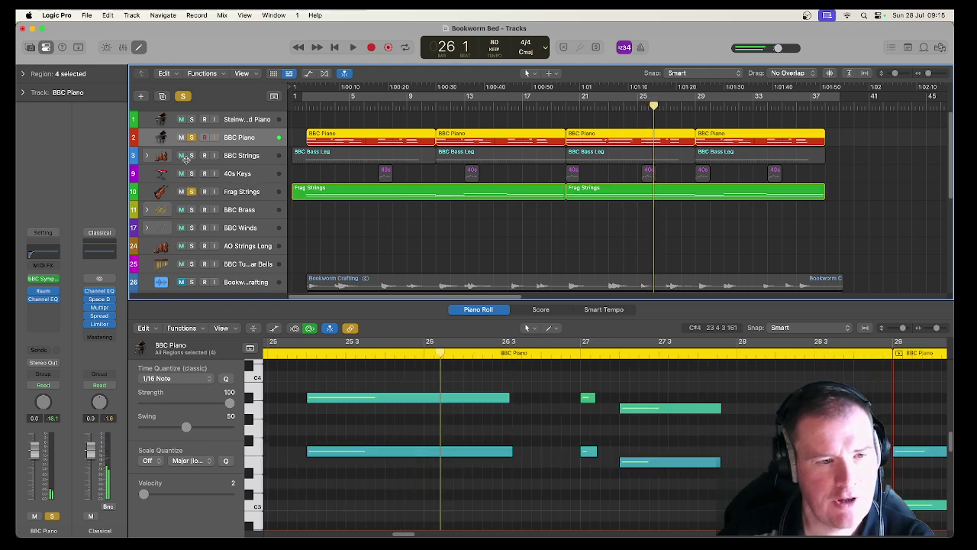
left_click(193, 137)
key("Return")
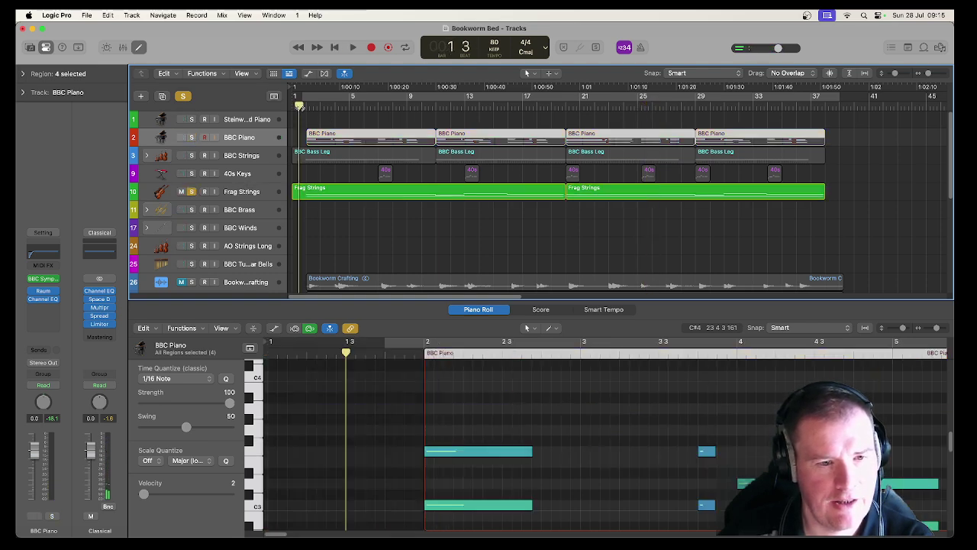
key("space")
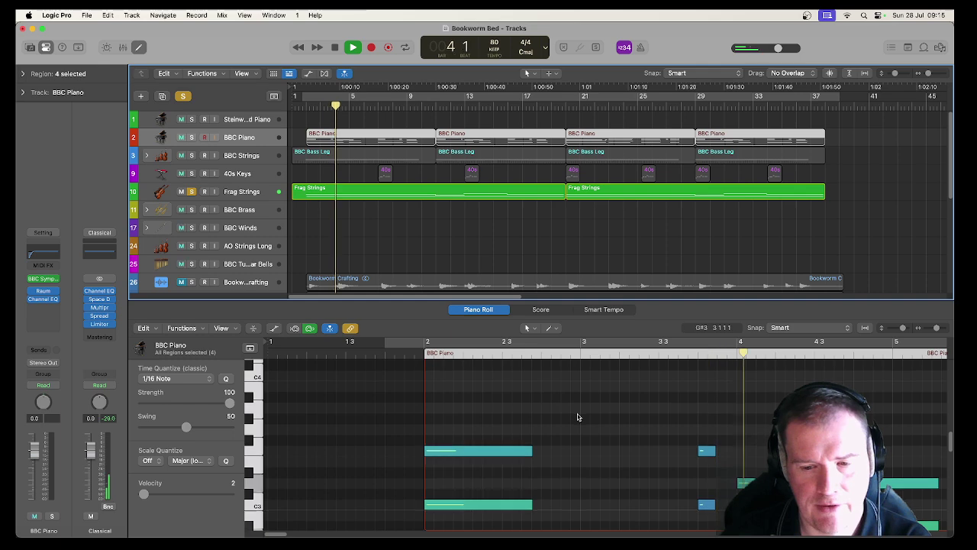
Open the first Frag Strings region in the Piano Roll, examine its sustained notes during playback, and stop at bar 17.
scroll(578, 415, "down", 2)
left_click(404, 190)
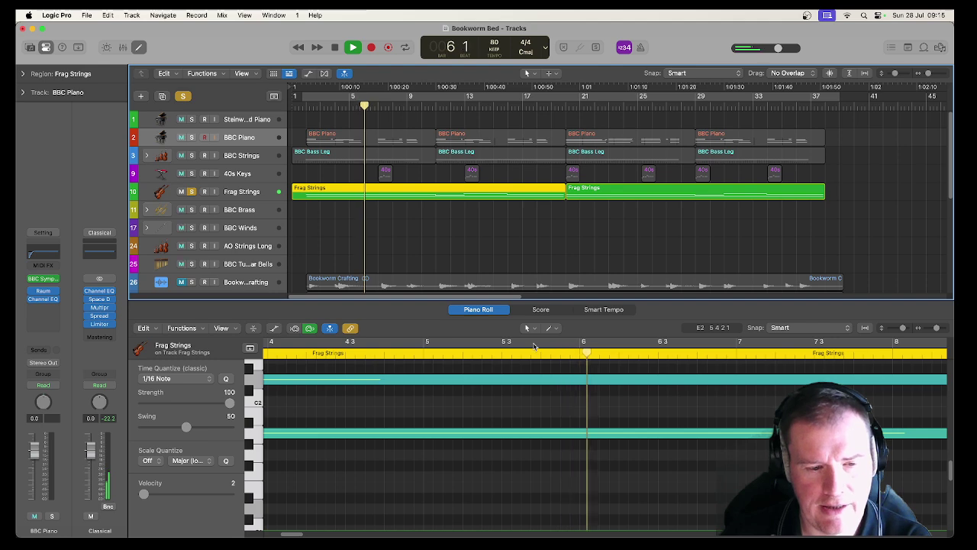
scroll(534, 426, "up", 1)
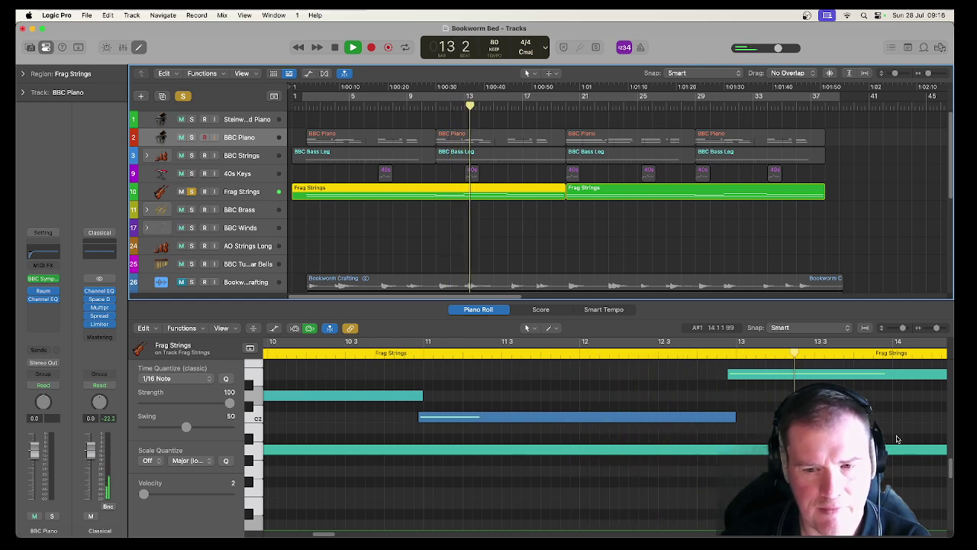
mouse_move(337, 535)
left_mouse_down()
mouse_move(328, 535)
mouse_move(340, 535)
left_mouse_up()
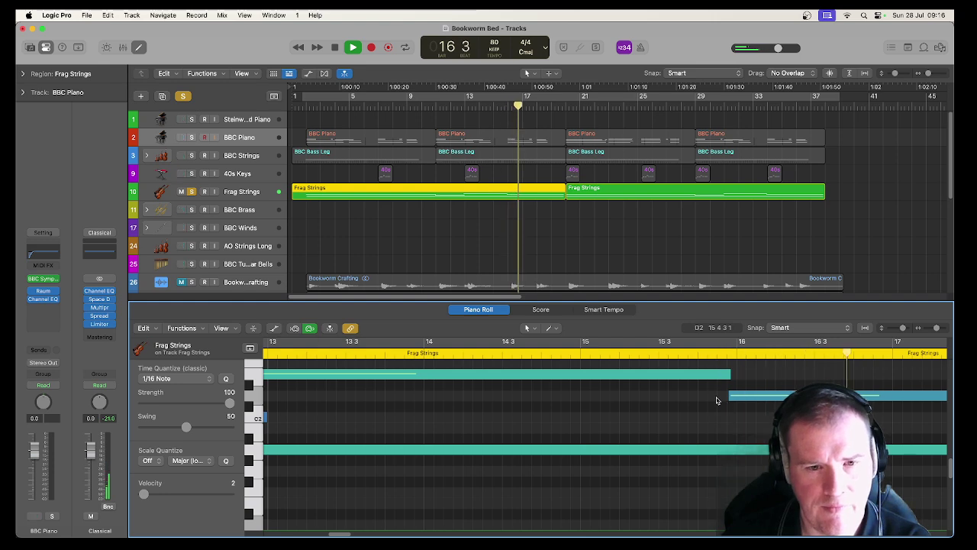
key("space")
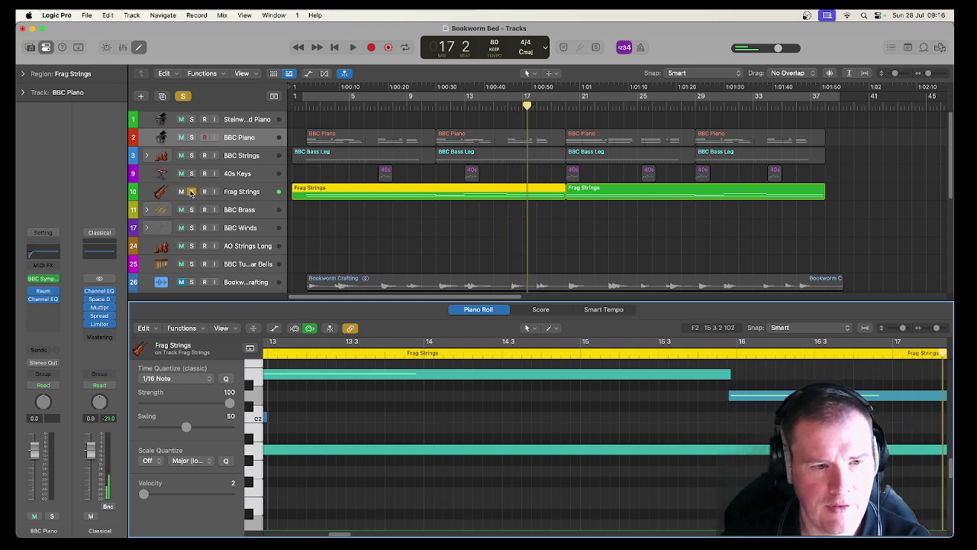
Switch the solo from Frag Strings to the 40s Keys track and place the playhead at bar 7.
left_click(191, 192)
left_click(246, 173)
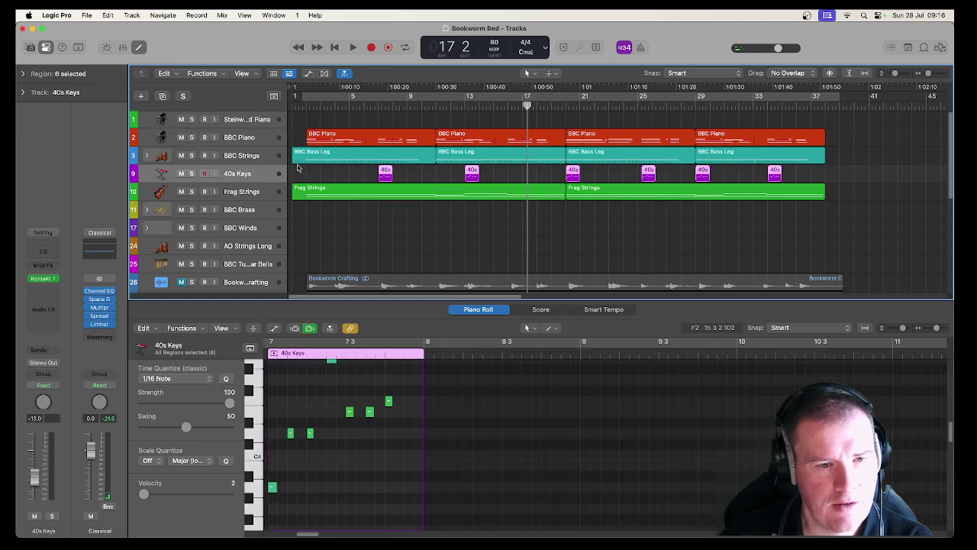
left_click(379, 107)
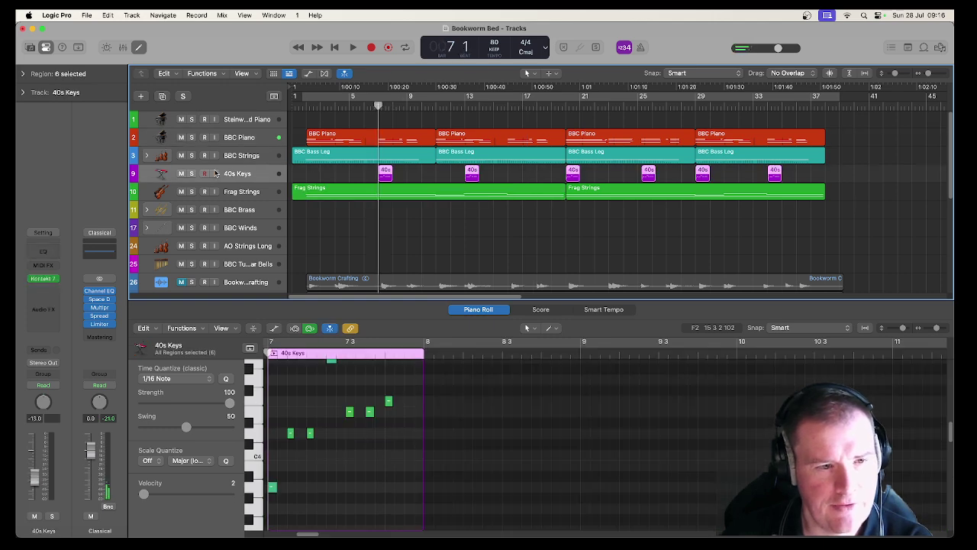
left_click(191, 174)
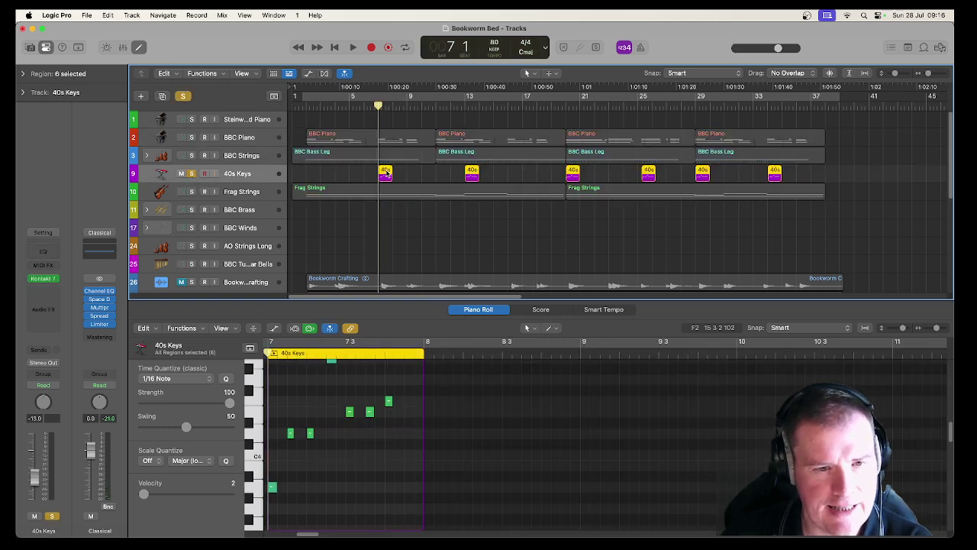
Play the first 40s Keys region while viewing its notes above C4, and stop at the region's end.
key("space")
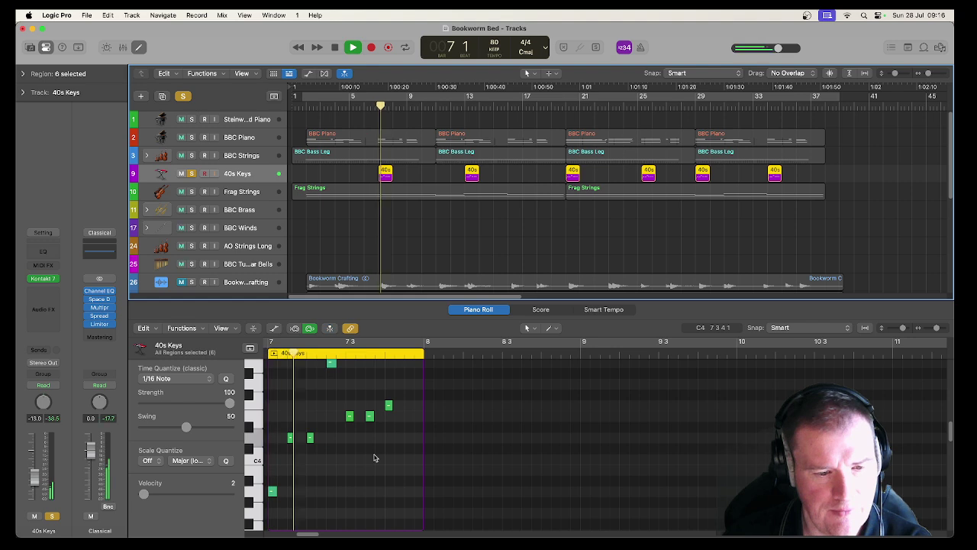
scroll(375, 462, "up", 1)
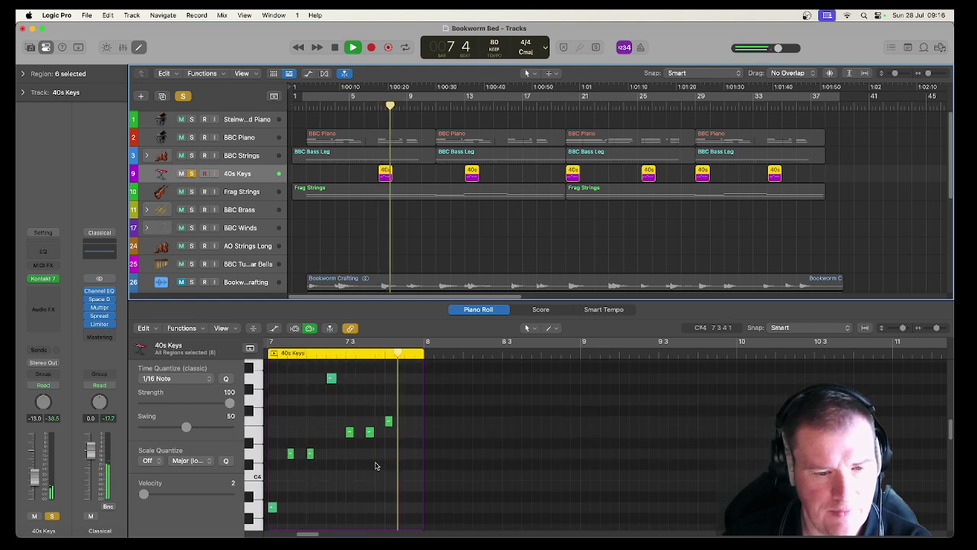
key("space")
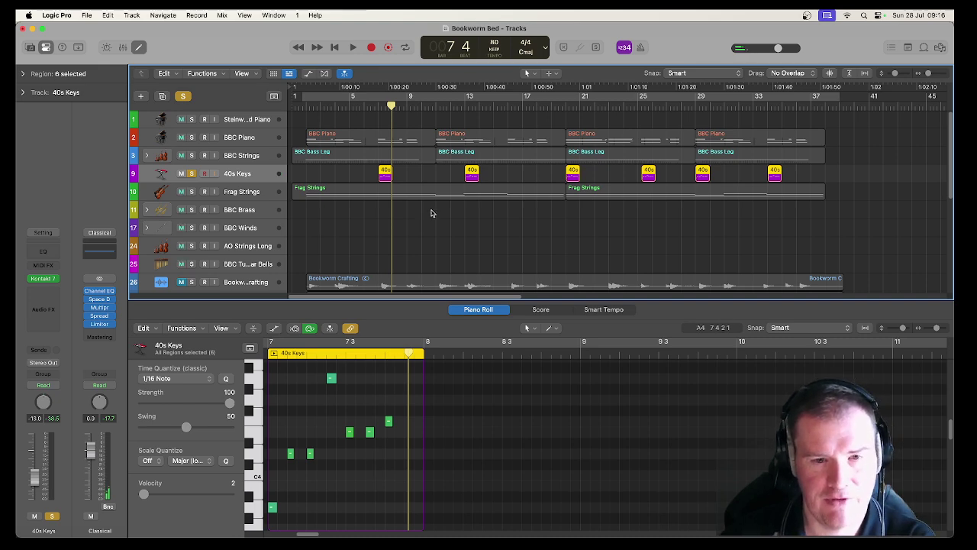
Look over the muted Bookworm audio tracks, from Crafting to Neutral, and return to the instrument tracks.
scroll(439, 238, "down", 3)
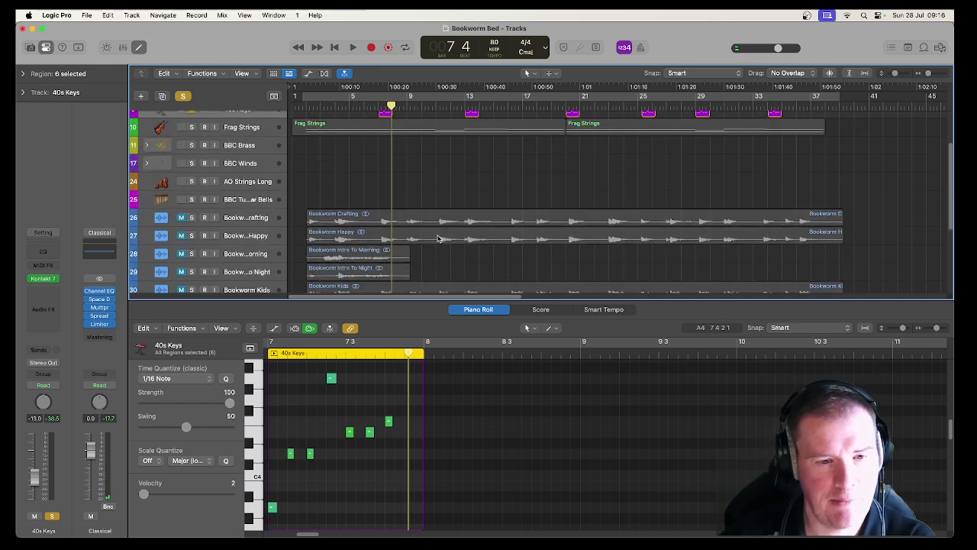
scroll(449, 266, "down", 2)
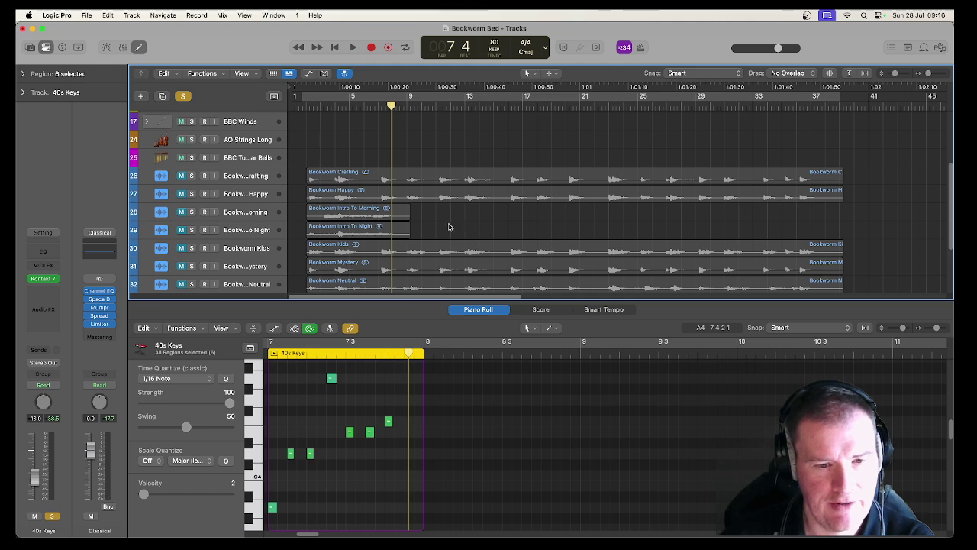
scroll(449, 226, "up", 5)
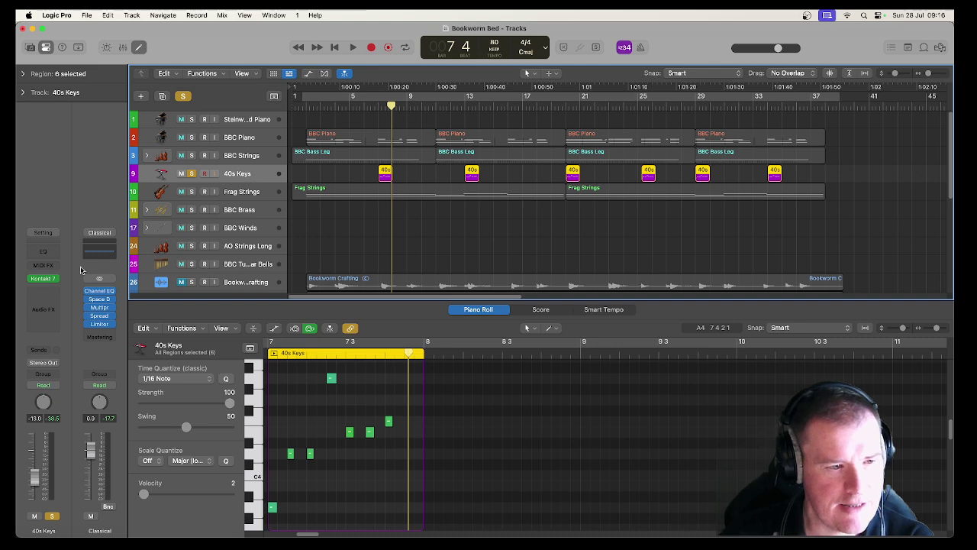
Open the Kontakt 7 instrument on 40s Keys, view the 40s Very Own - Keys artwork and controls, and close it.
left_click(43, 278)
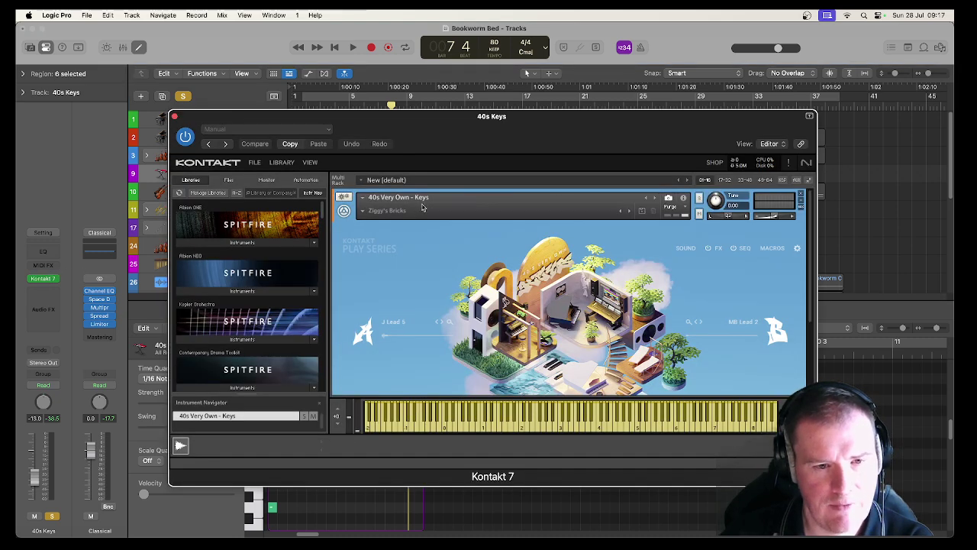
scroll(489, 289, "down", 3)
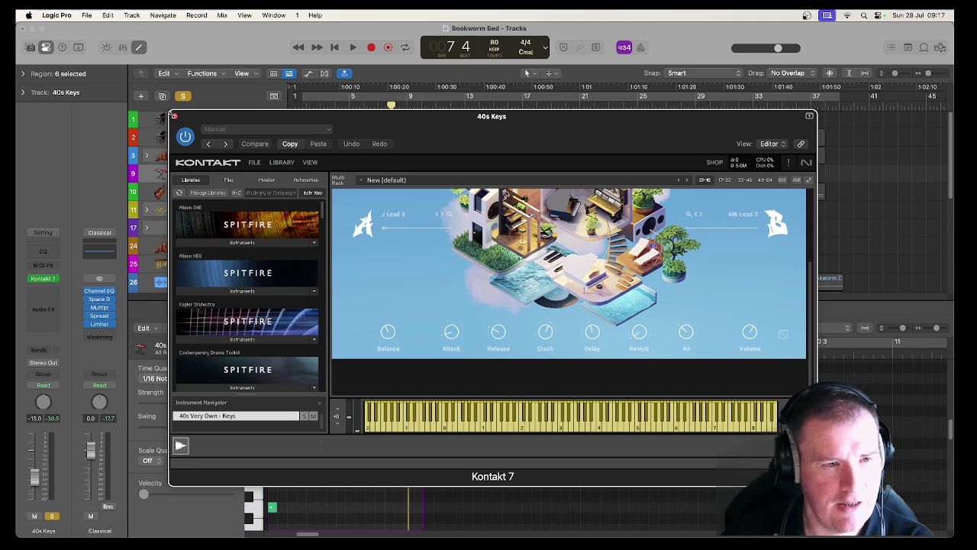
left_click(174, 117)
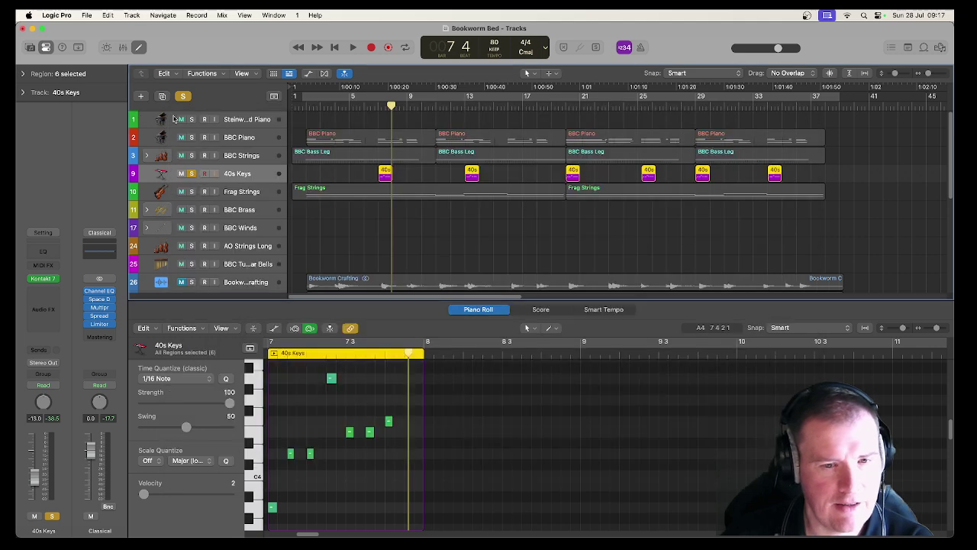
Replay the soloed 40s Keys from bar 7, stop at bar 10 and unsolo the track.
left_click(377, 108)
key("space")
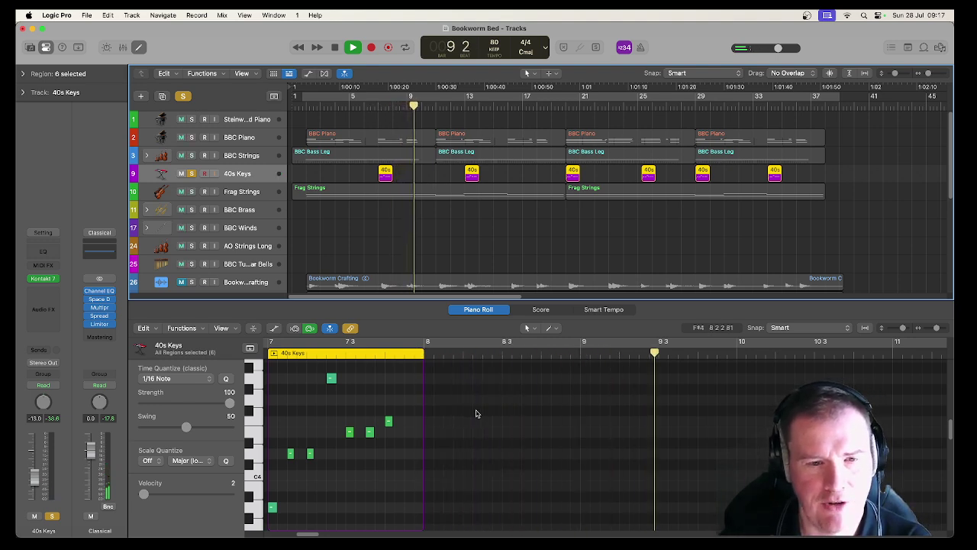
key("space")
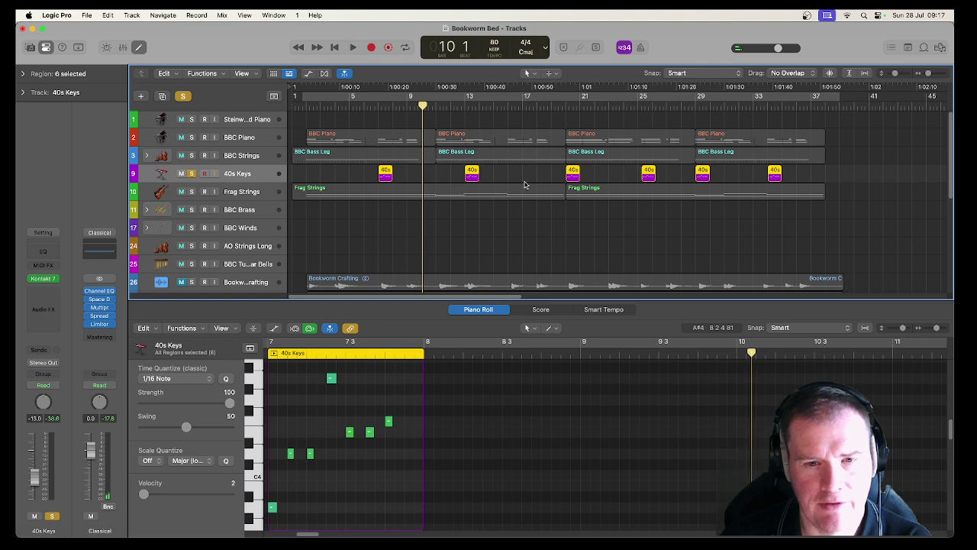
left_click(192, 174)
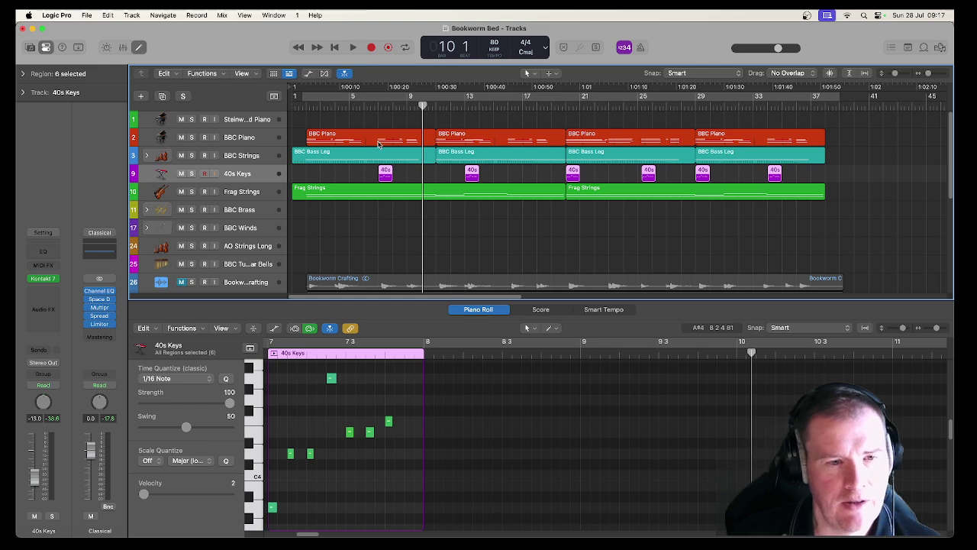
Solo Bookworm Intro To Morning, play its region while viewing the waveform, stop in bar 8 and unsolo the track.
scroll(332, 177, "down", 5)
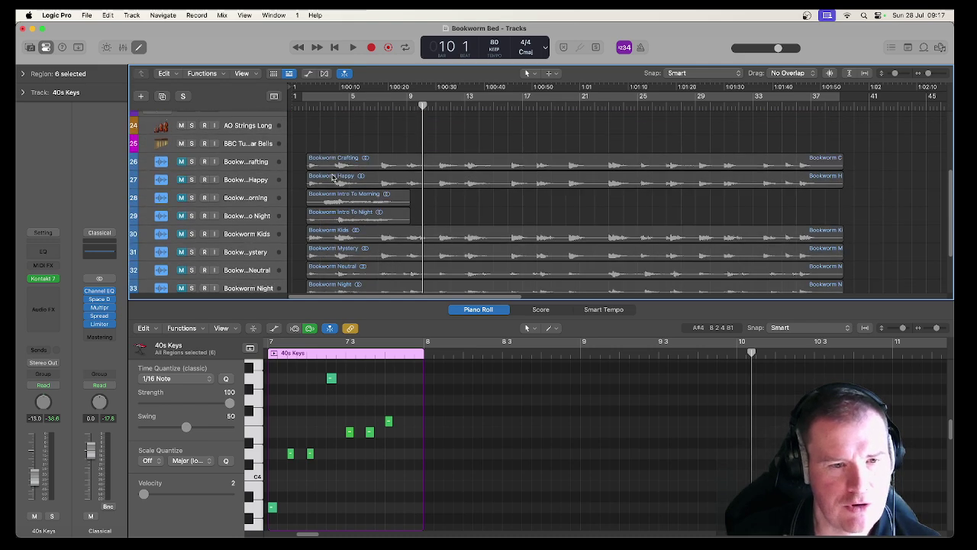
left_click(192, 198)
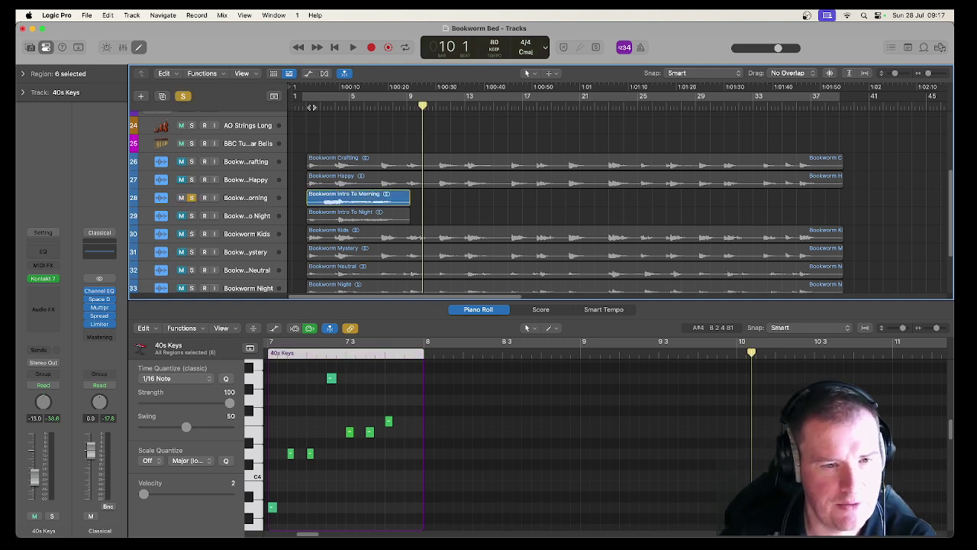
key("shift+space")
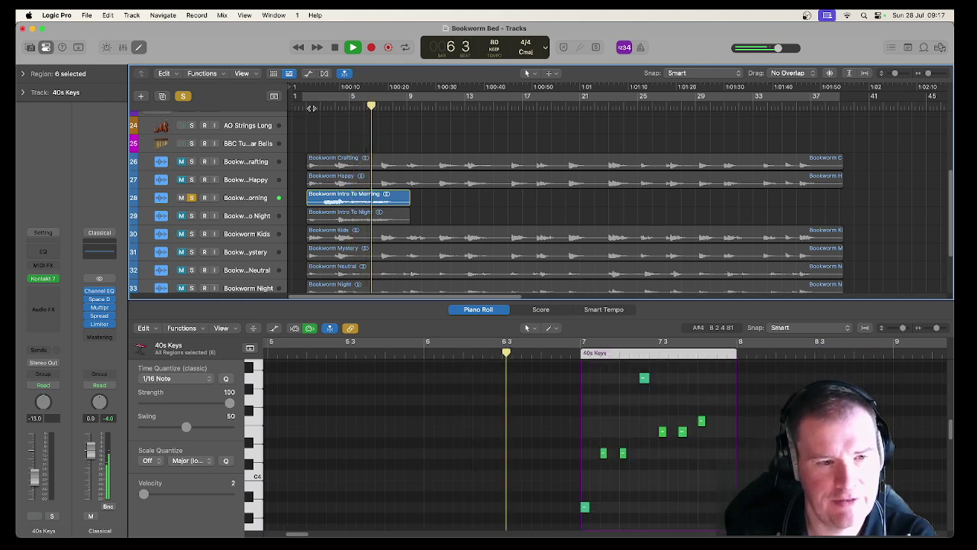
left_click(364, 195)
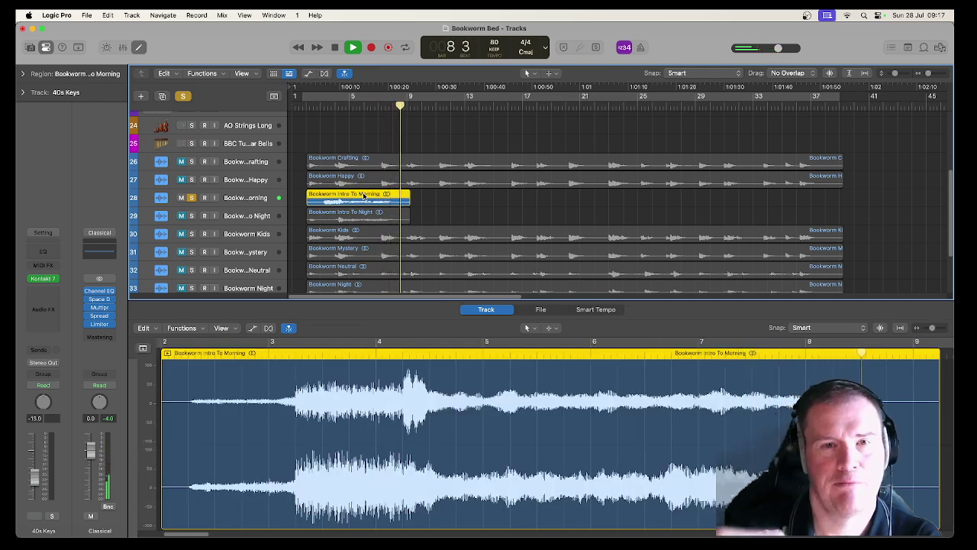
key("space")
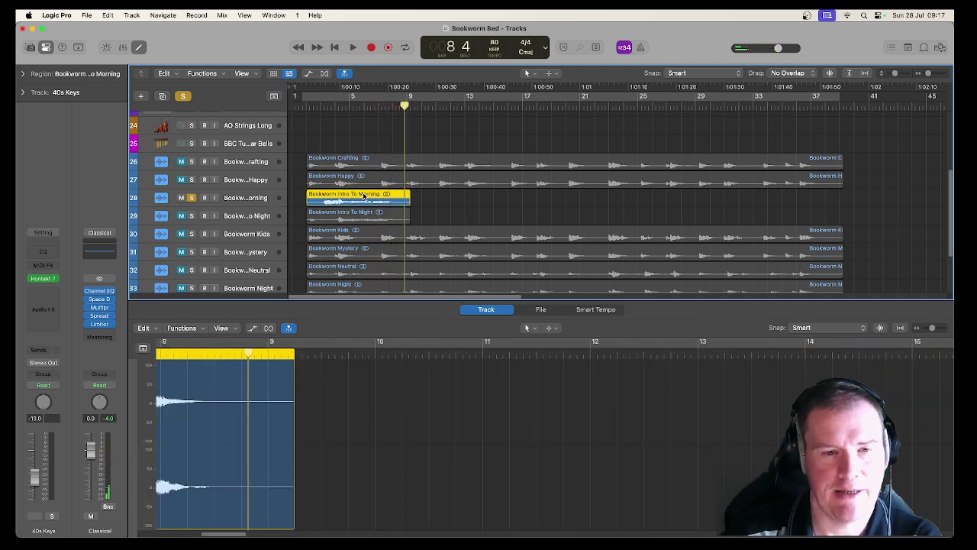
left_click(192, 198)
Solo Bookworm Intro To Night, play its region while viewing the waveform, stop at bar 6 and unsolo the track.
left_click(192, 216)
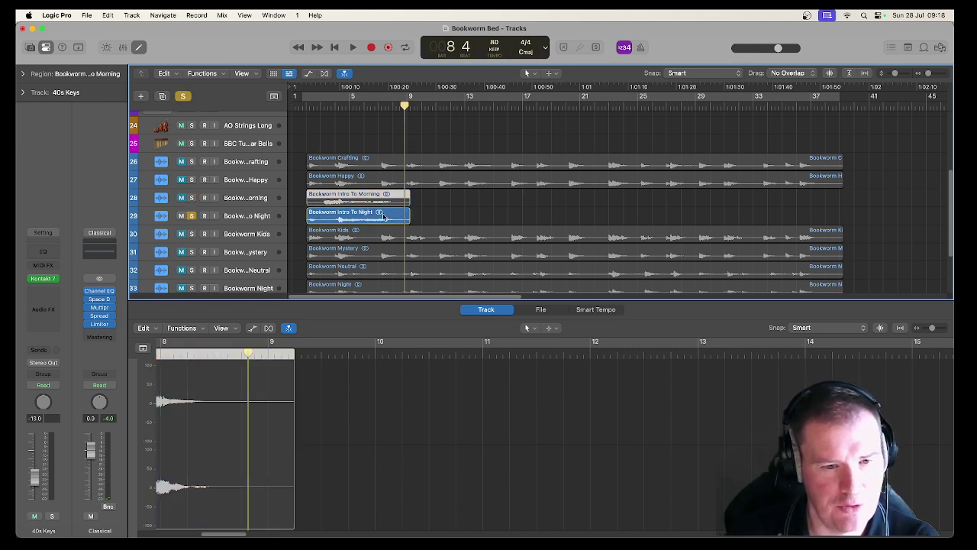
left_click(367, 213)
key("shift+space")
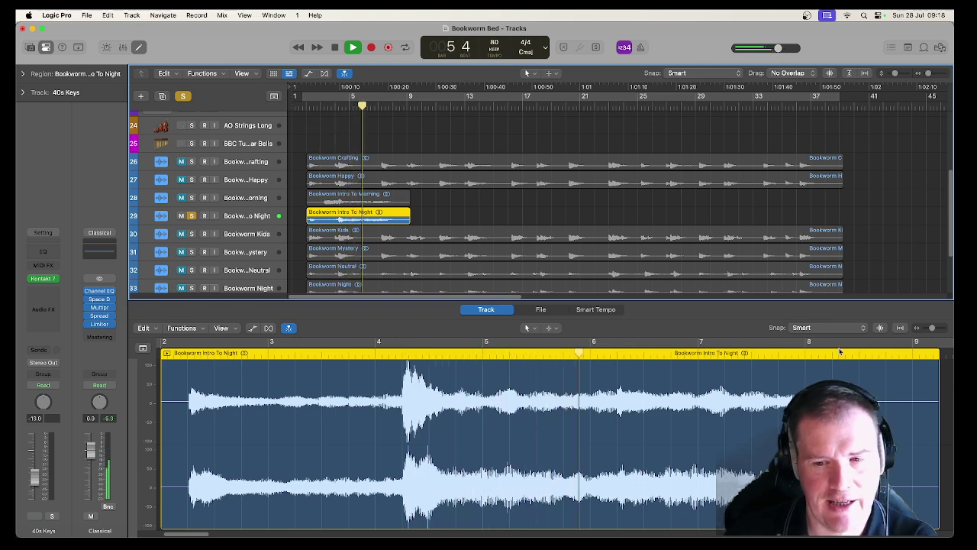
key("space")
left_click(192, 215)
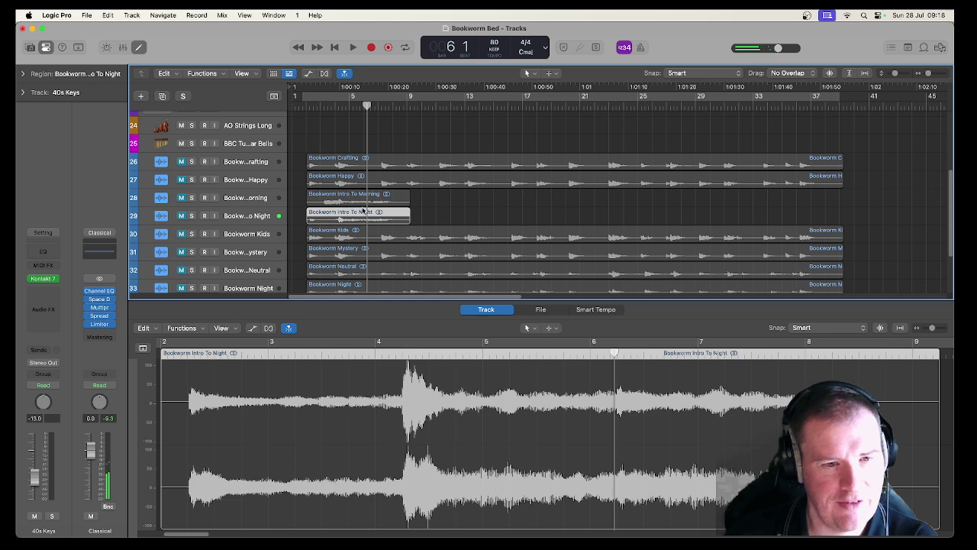
Solo Bookworm Crafting, play it from bar 2 with its waveform shown, stop in bar 9 and unsolo it.
left_click(191, 161)
left_click(239, 164)
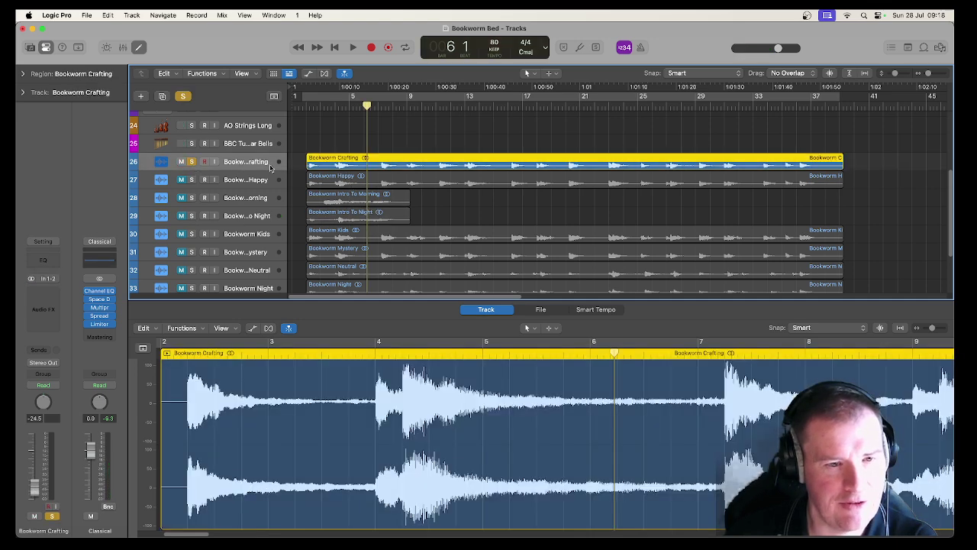
left_click(309, 107)
key("space")
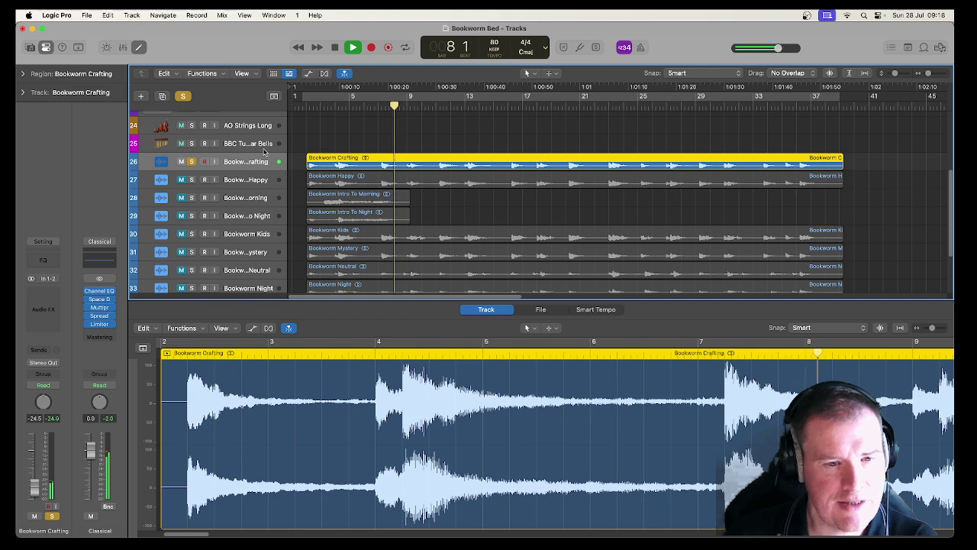
key("space")
left_click(192, 163)
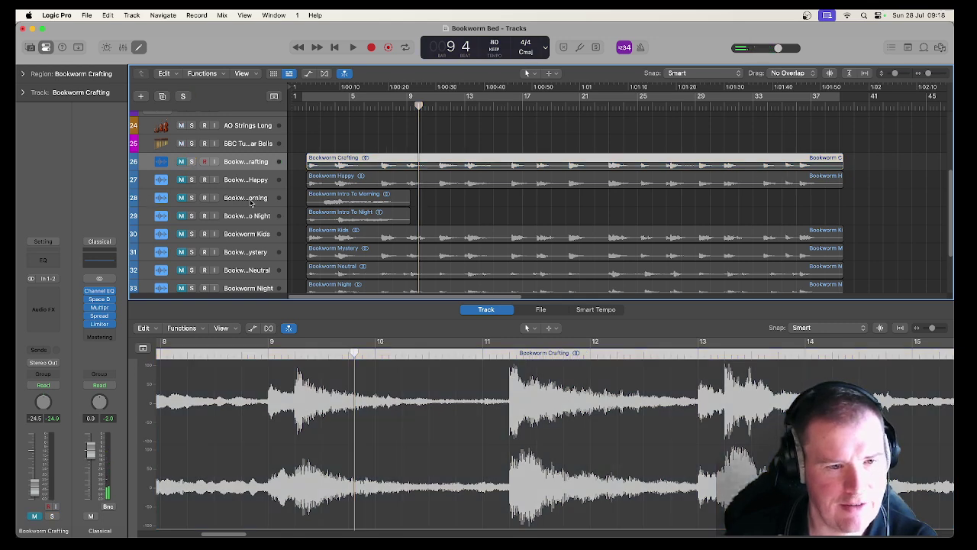
Solo Bookworm Night, play it from bar 2 with its waveform shown, stop in bar 10 and unsolo it.
left_click(236, 240)
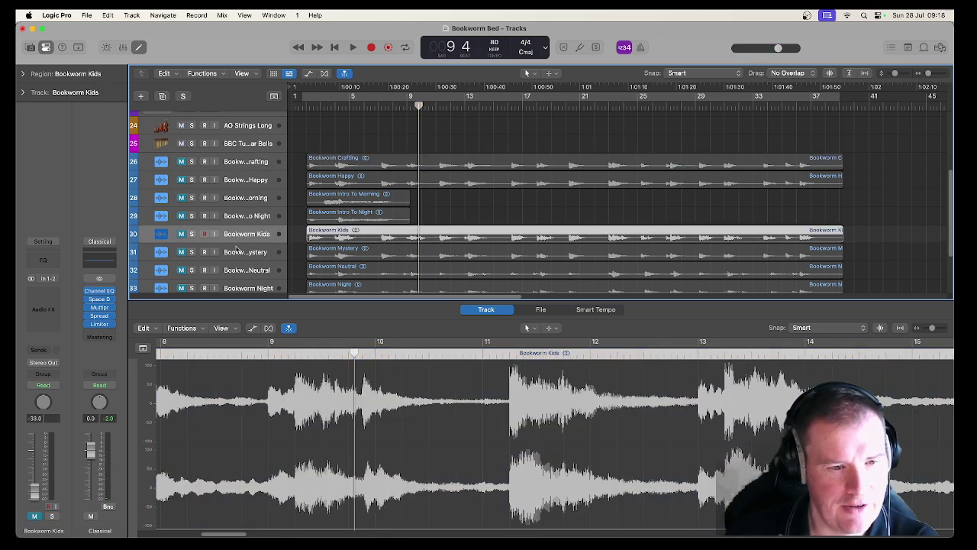
scroll(236, 249, "down", 2)
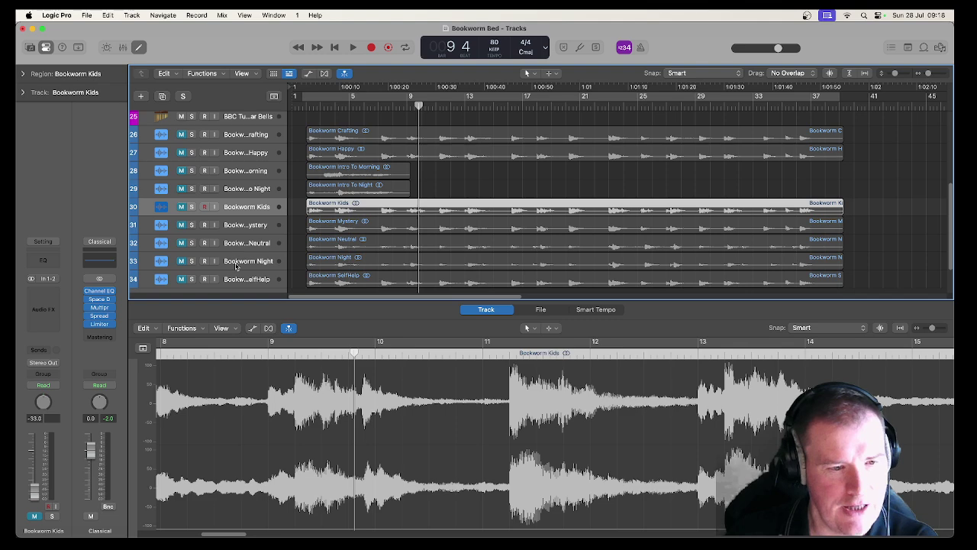
left_click(236, 263)
left_click(192, 261)
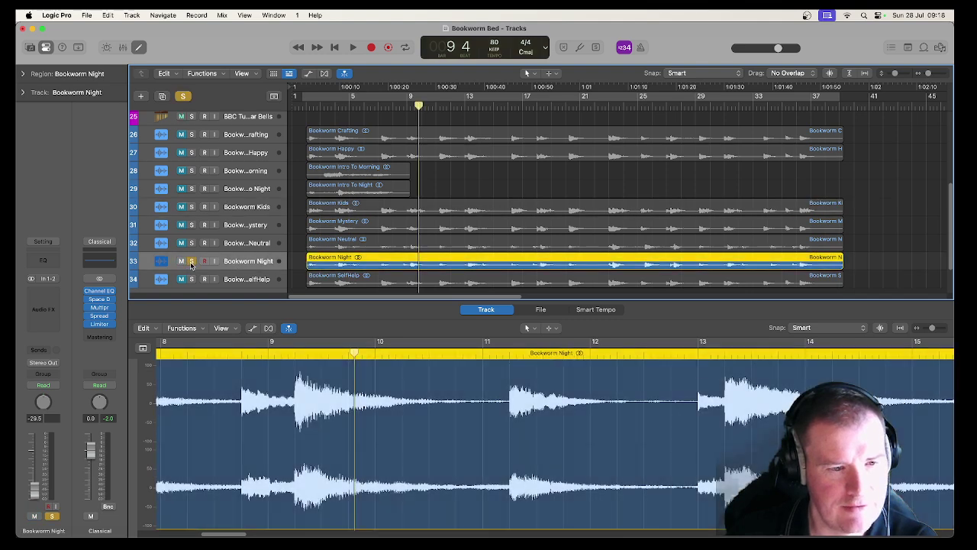
left_click(306, 107)
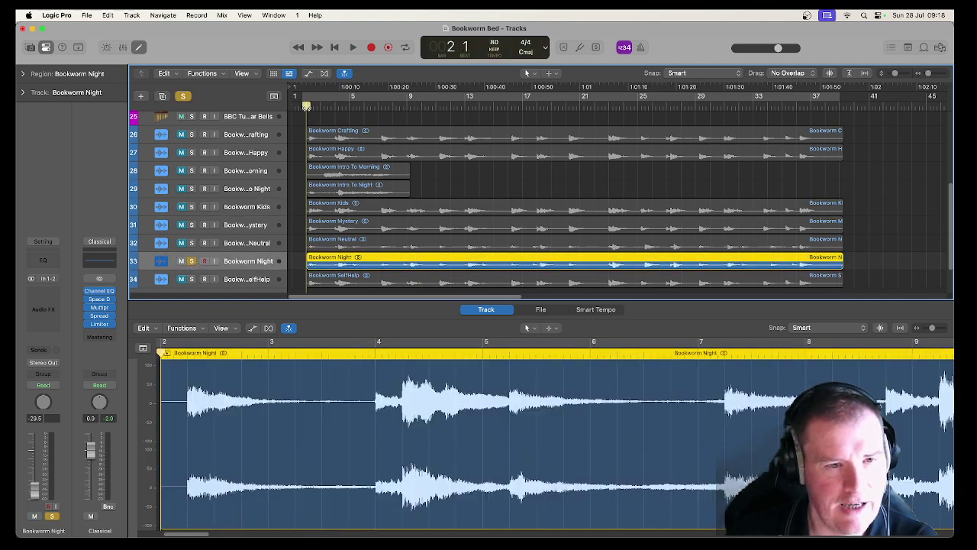
key("space")
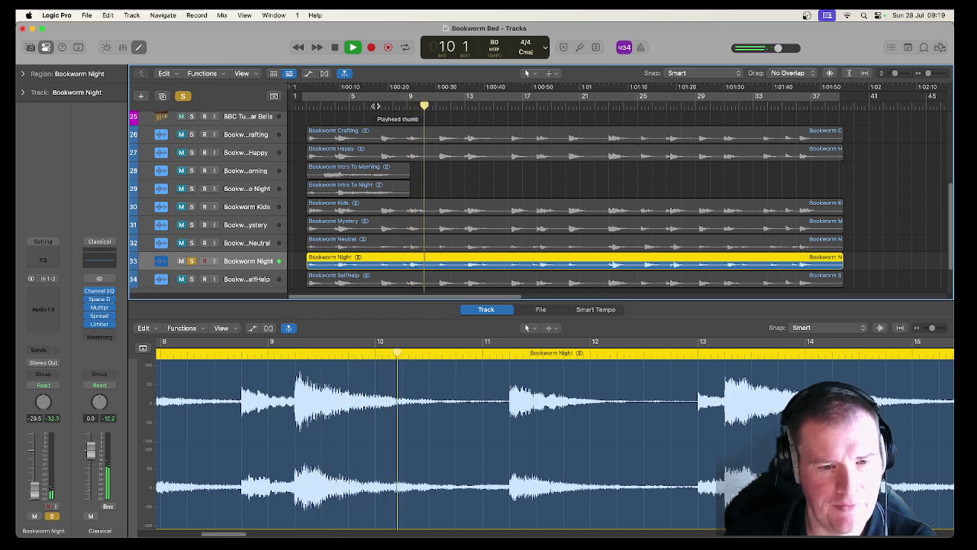
key("space")
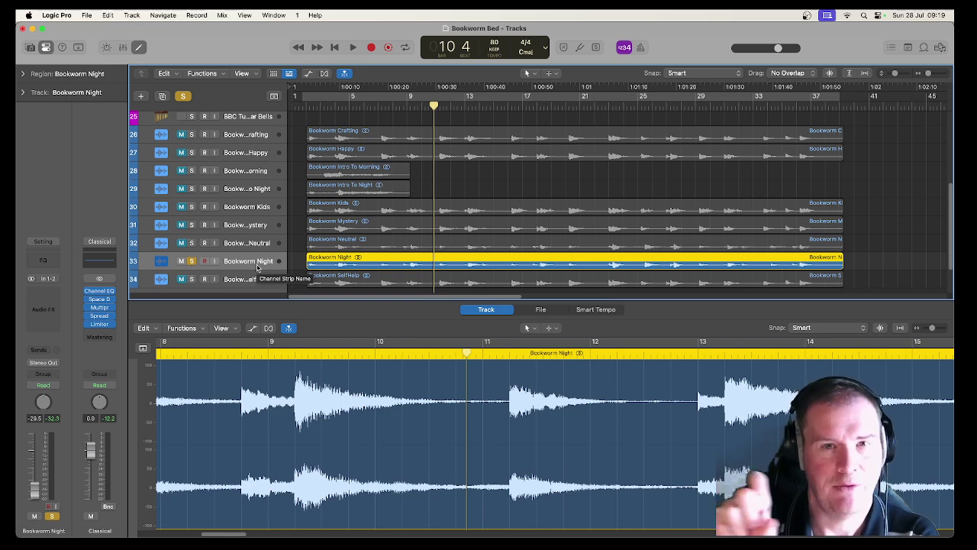
left_click(193, 261)
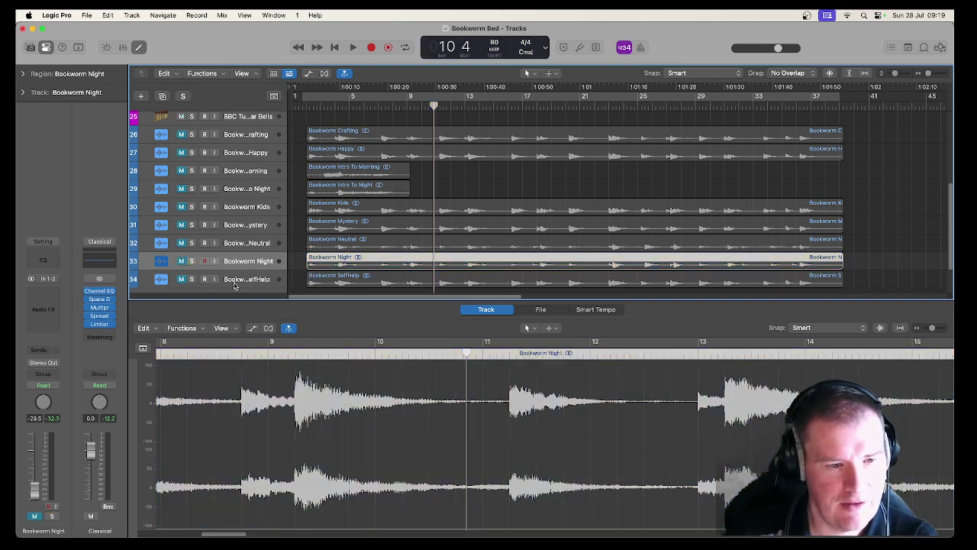
Solo Bookworm SelfHelp, play it from bar 2 with its waveform shown, stop in bar 8 and unsolo it.
left_click(235, 285)
left_click(192, 280)
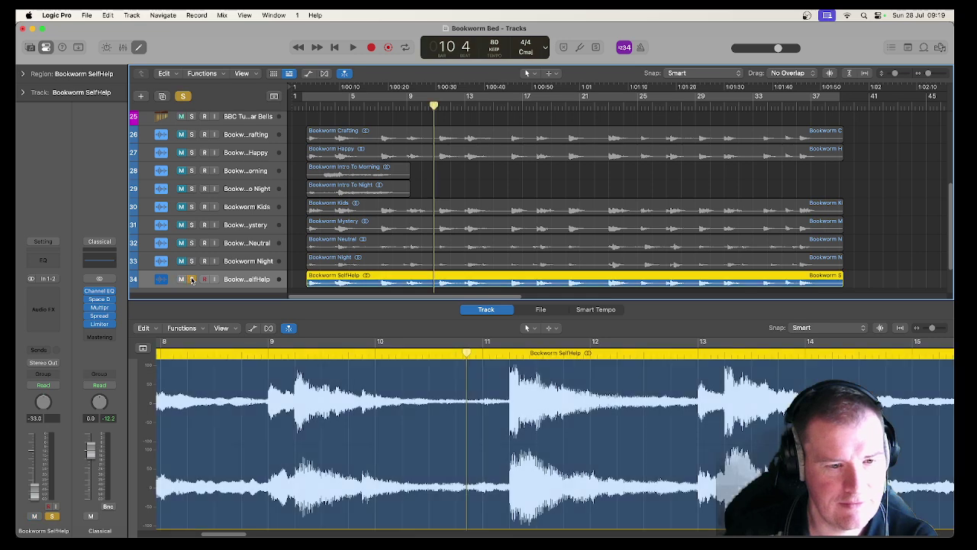
left_click(304, 106)
key("space")
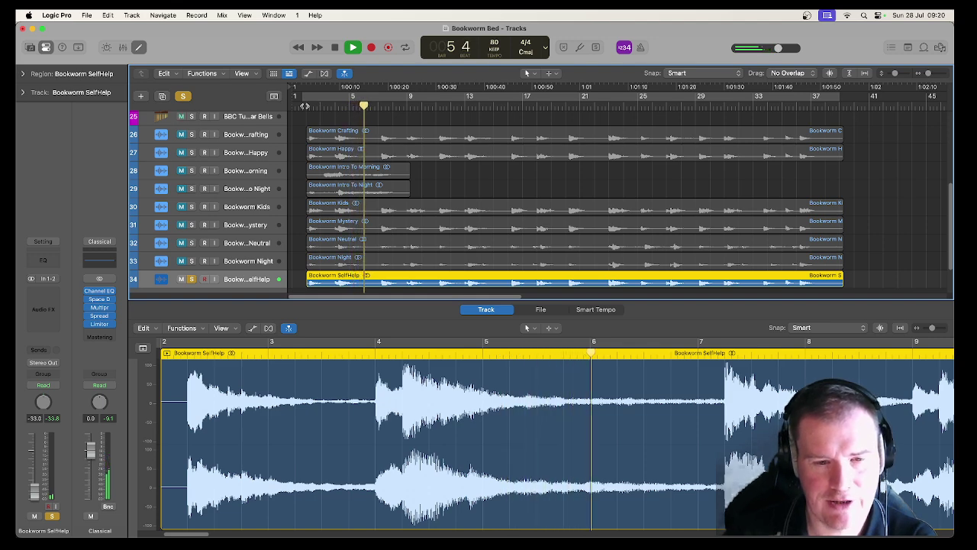
key("space")
left_click(192, 280)
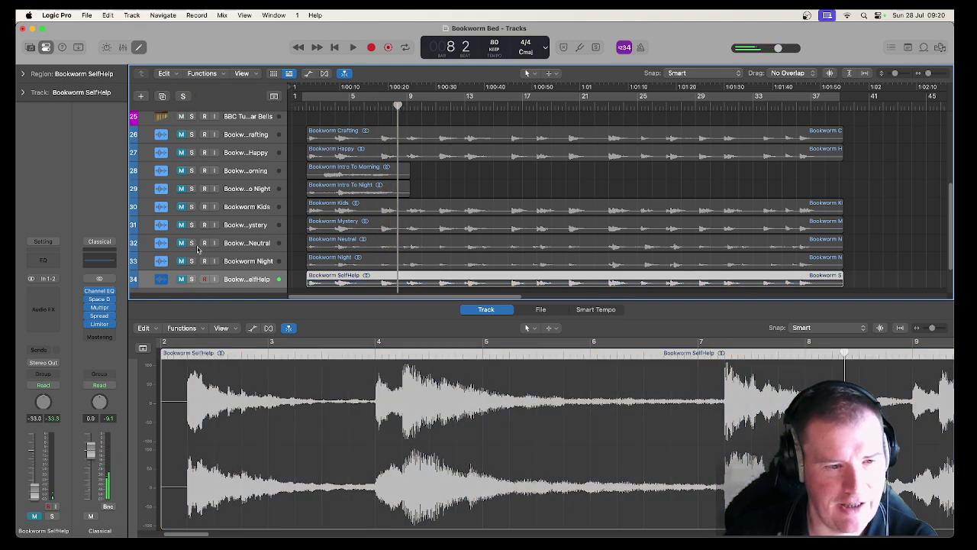
Solo Bookworm Neutral, play it from bar 2, stop in bar 9 and unsolo the track.
left_click(191, 243)
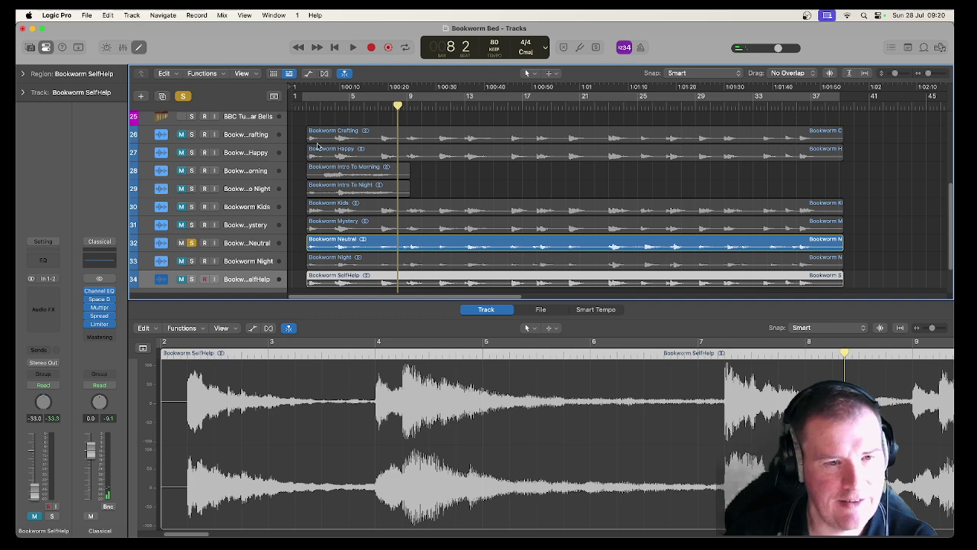
left_click(306, 108)
key("space")
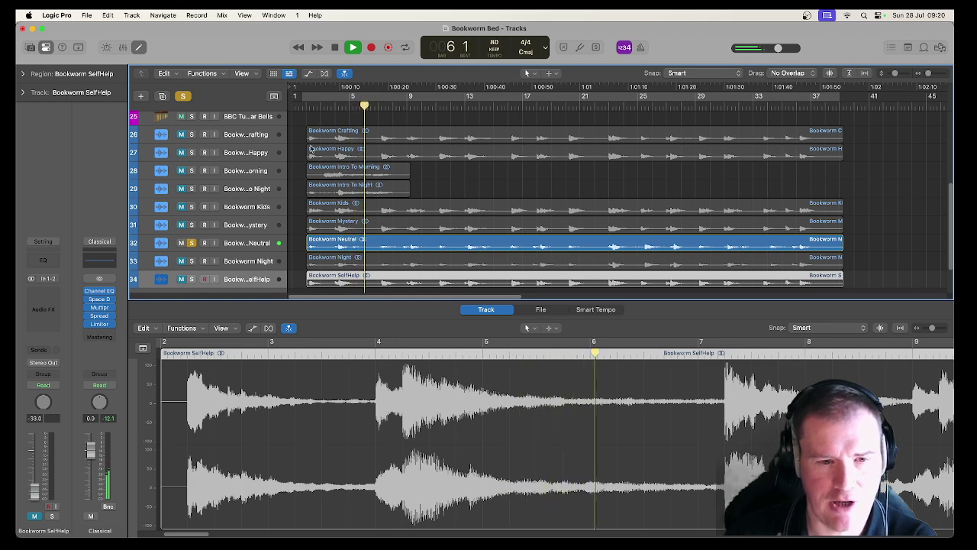
key("space")
left_click(191, 242)
Solo only Bookworm Kids, play it from bar 2, stop in bar 10 and unsolo the track.
left_click(191, 224)
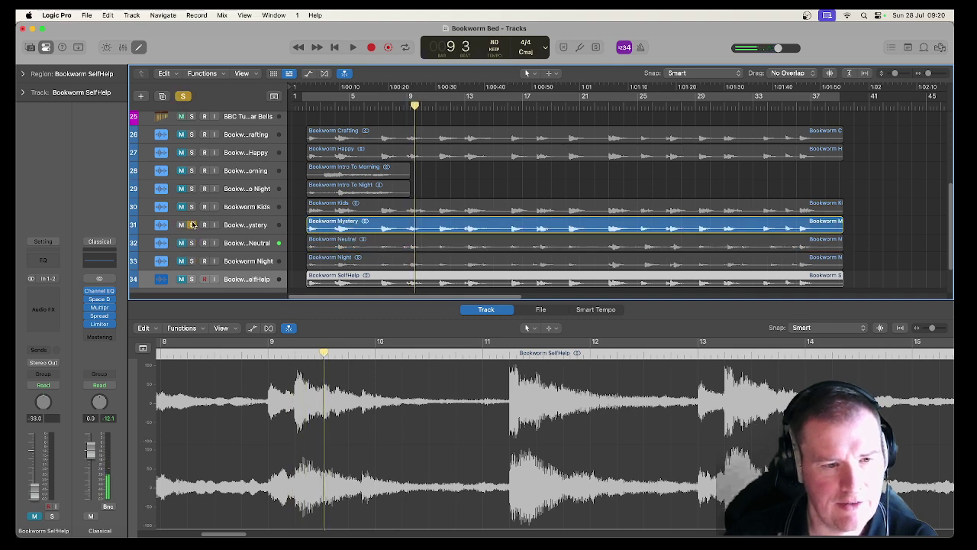
left_click(192, 207)
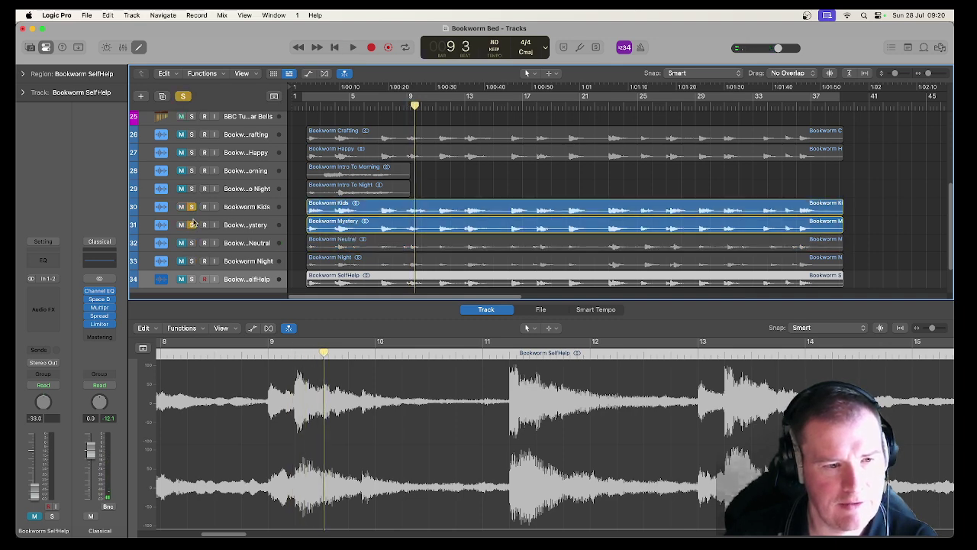
left_click(192, 225)
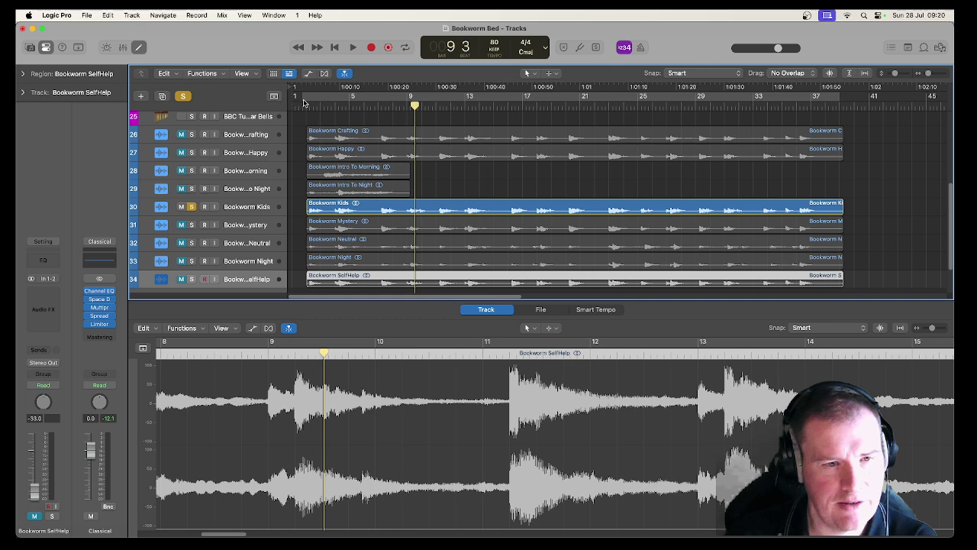
left_click(303, 102)
key("space")
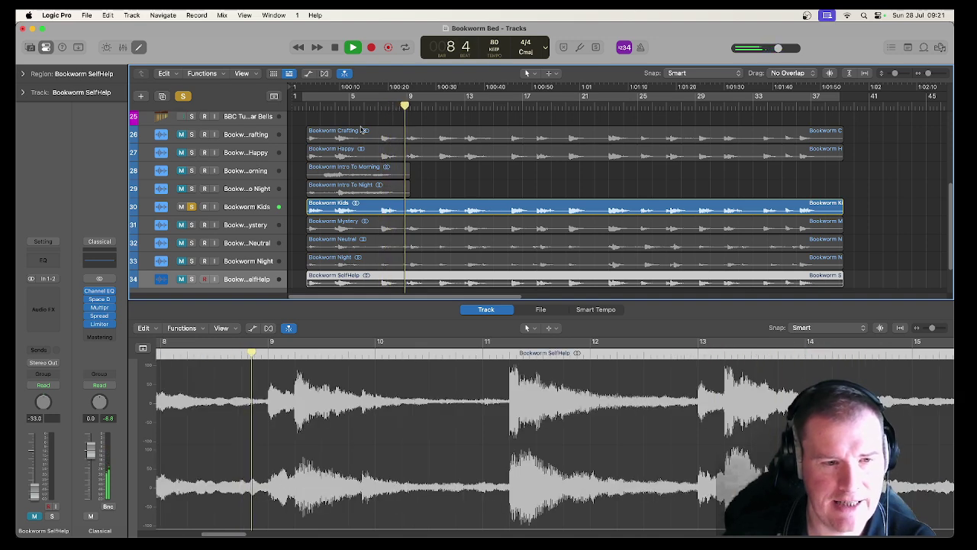
key("space")
left_click(192, 207)
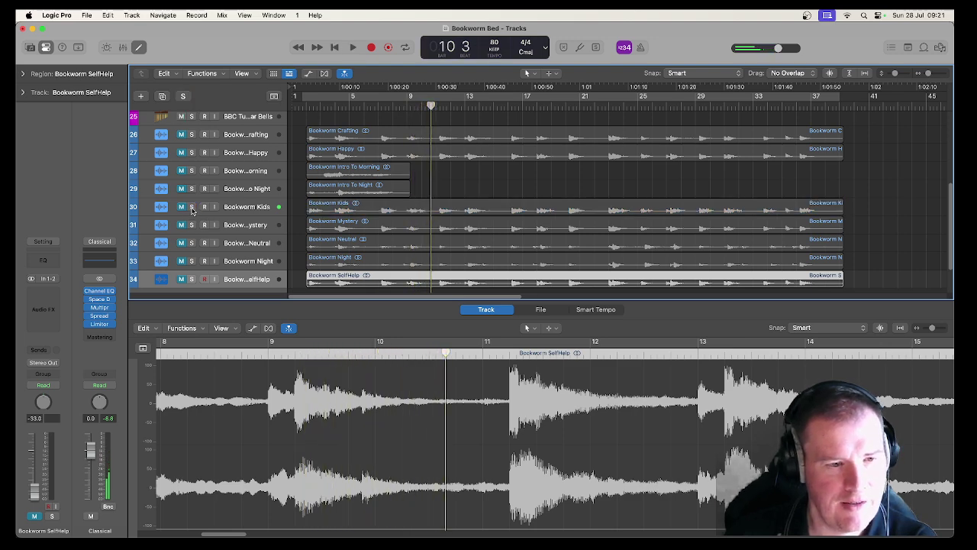
Solo Bookworm Mystery, play it from bar 2 into bar 16, unsolo the track and stop playback.
left_click(192, 225)
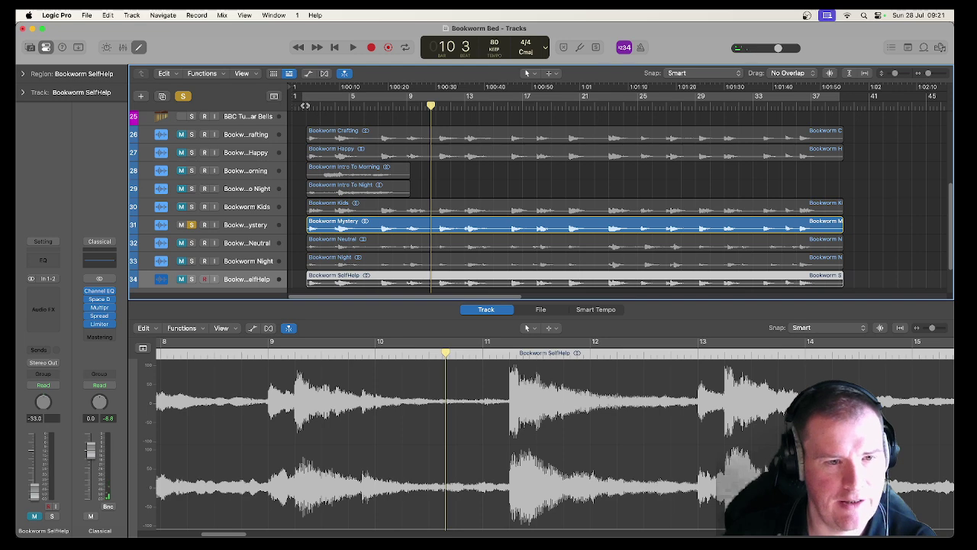
left_click(304, 105)
key("space")
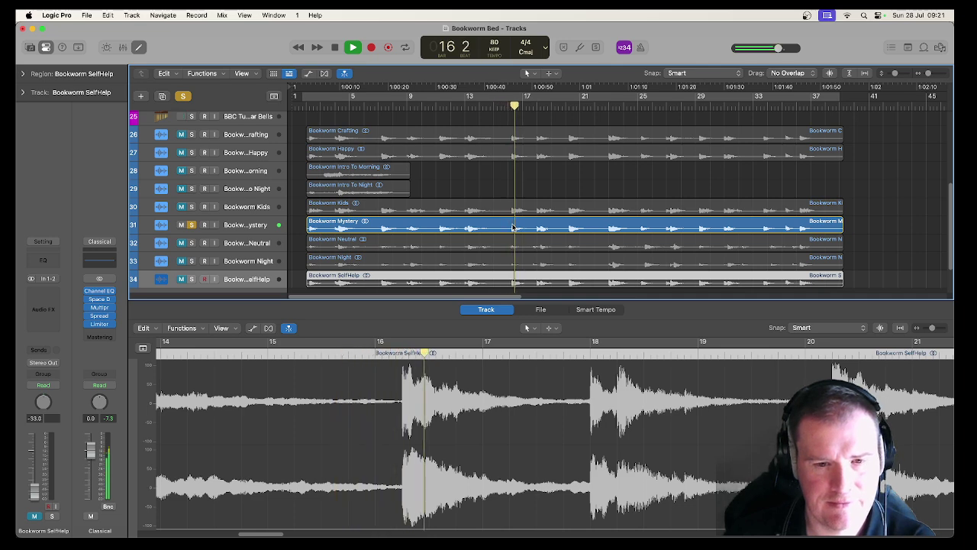
left_click(191, 225)
key("space")
Solo Bookworm Happy with the playhead at bar 2, and return to the instrument tracks at the start of the track list.
scroll(219, 229, "up", 2)
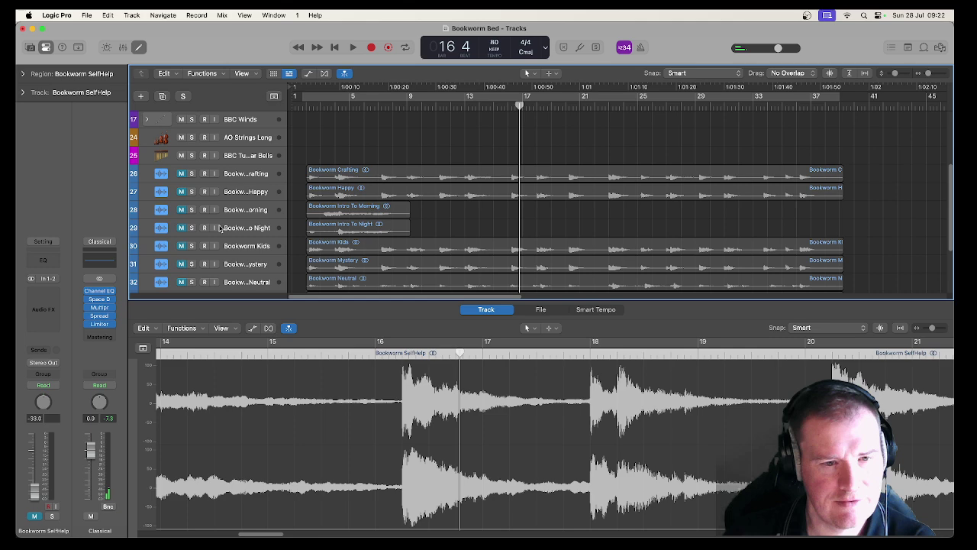
left_click(192, 192)
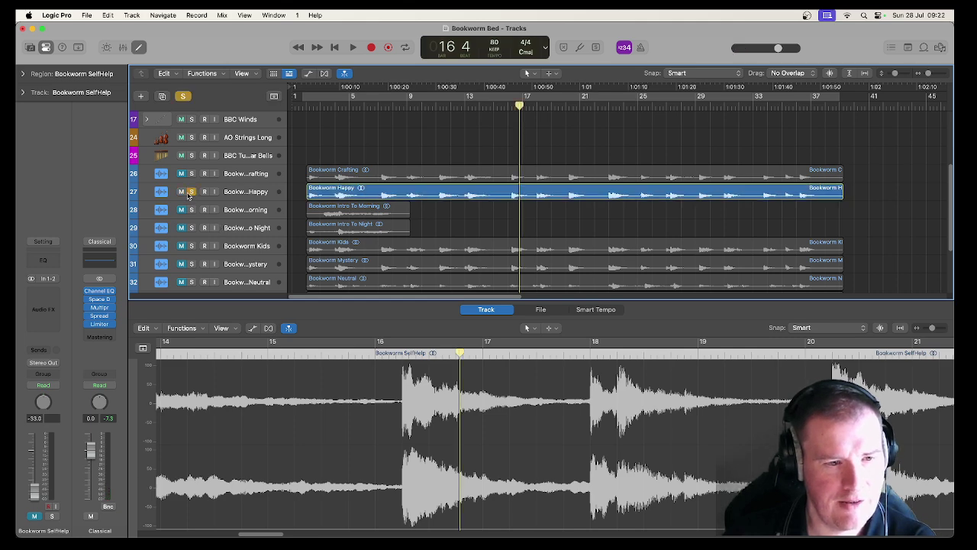
left_click(302, 101)
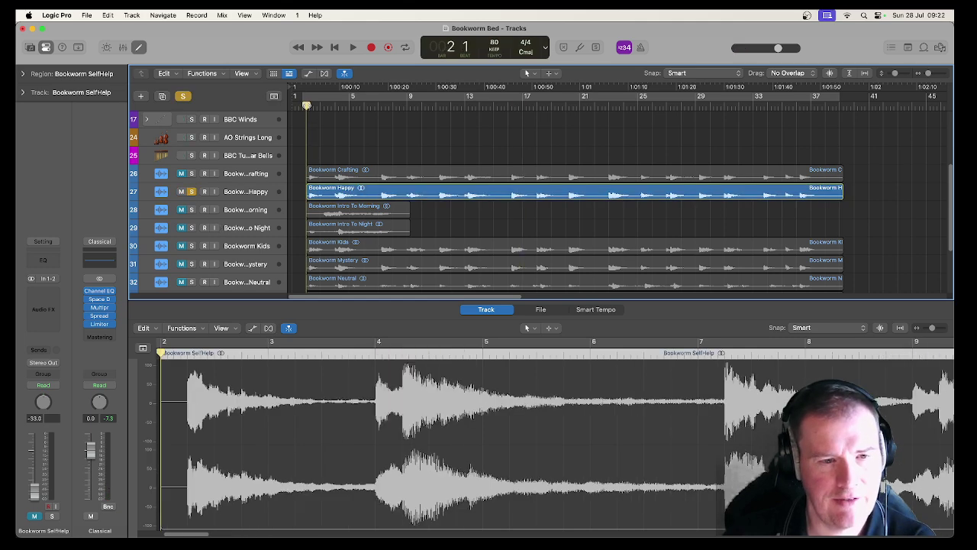
scroll(331, 218, "up", 3)
scroll(331, 220, "down", 2)
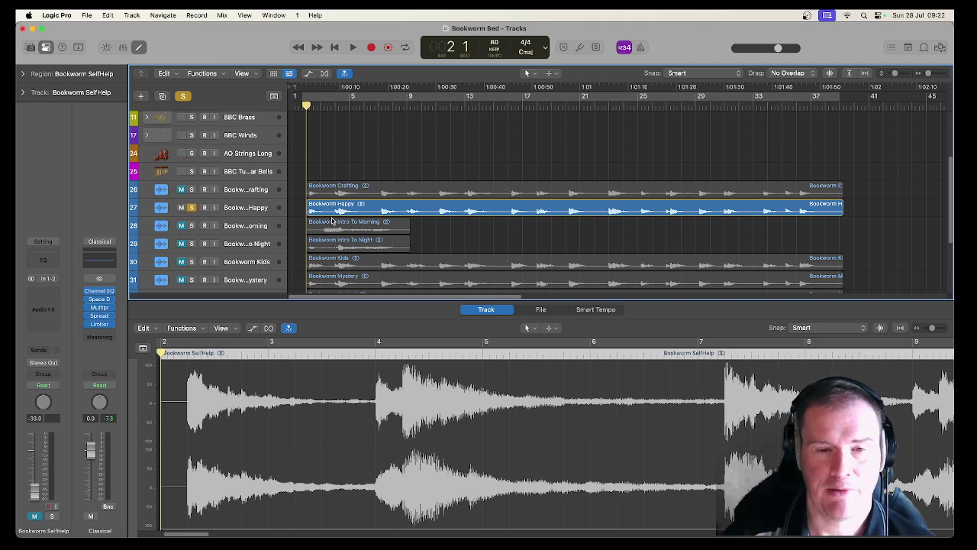
scroll(331, 221, "up", 5)
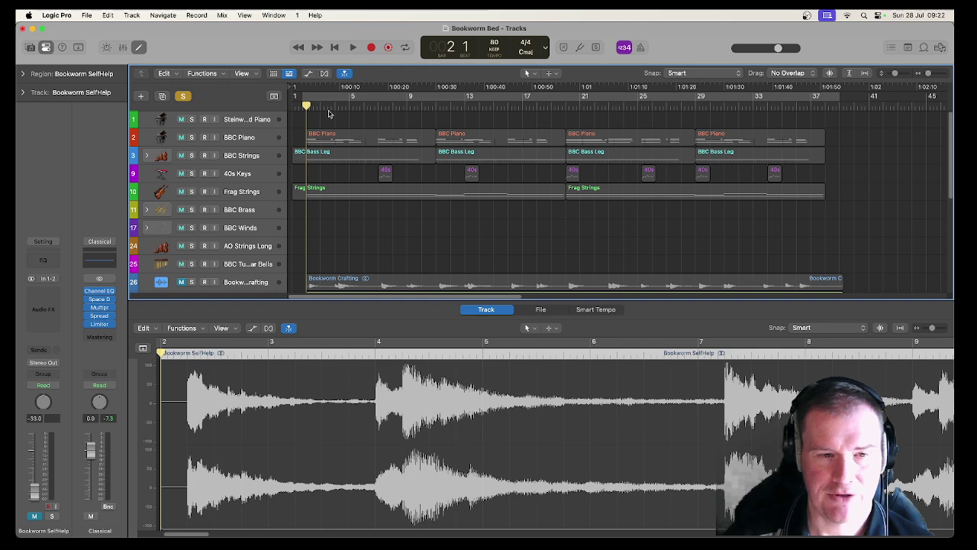
Bring the soloed Bookworm Happy track into view among the bounced versions and play it from bar 2.
scroll(358, 189, "down", 6)
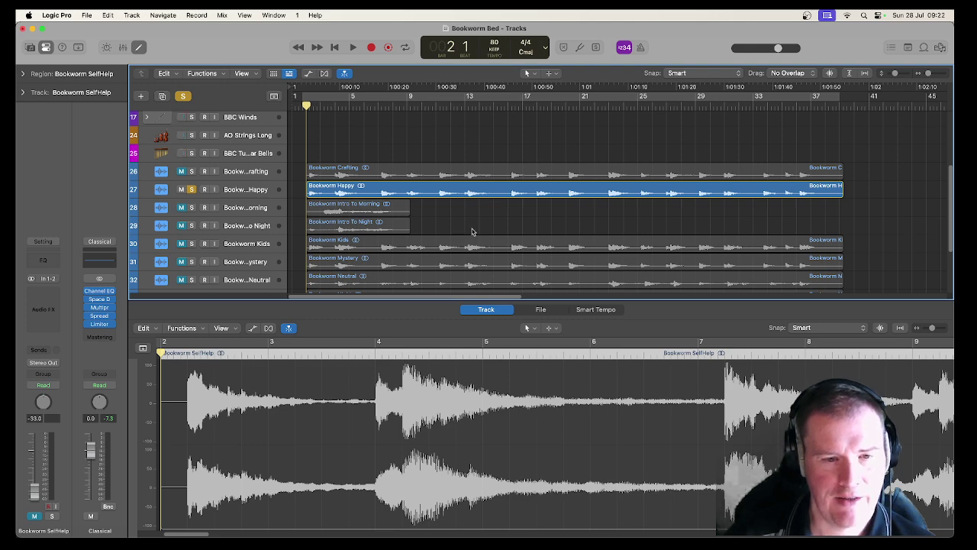
scroll(472, 231, "down", 1)
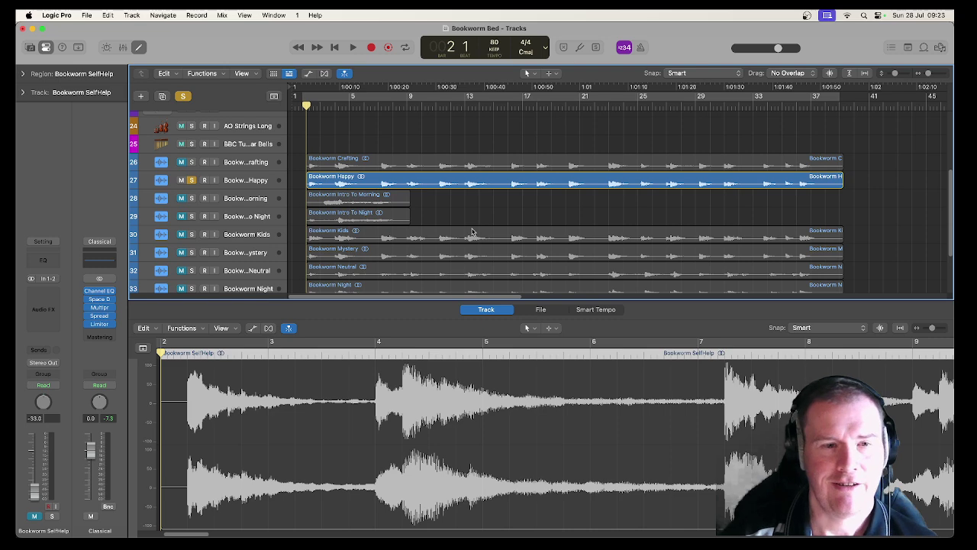
scroll(472, 233, "up", 5)
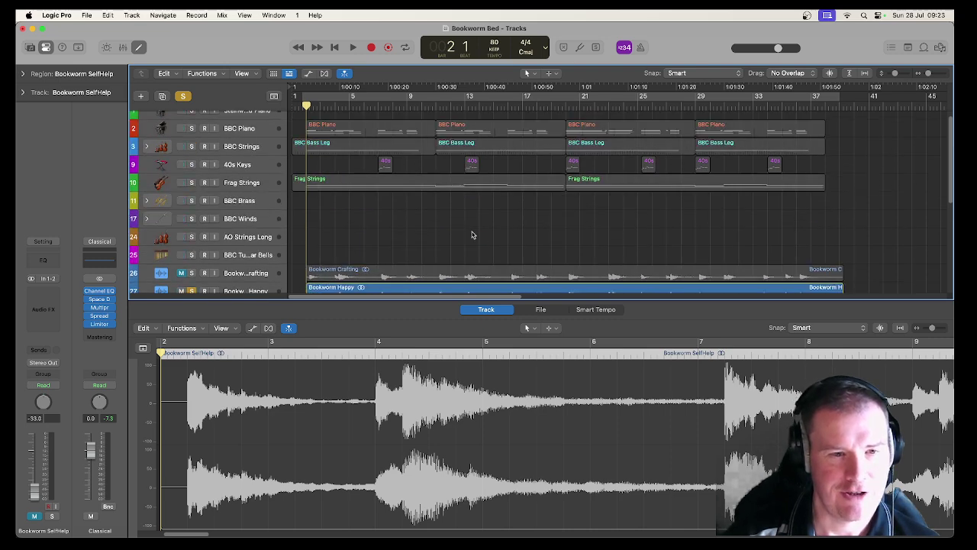
scroll(472, 235, "down", 5)
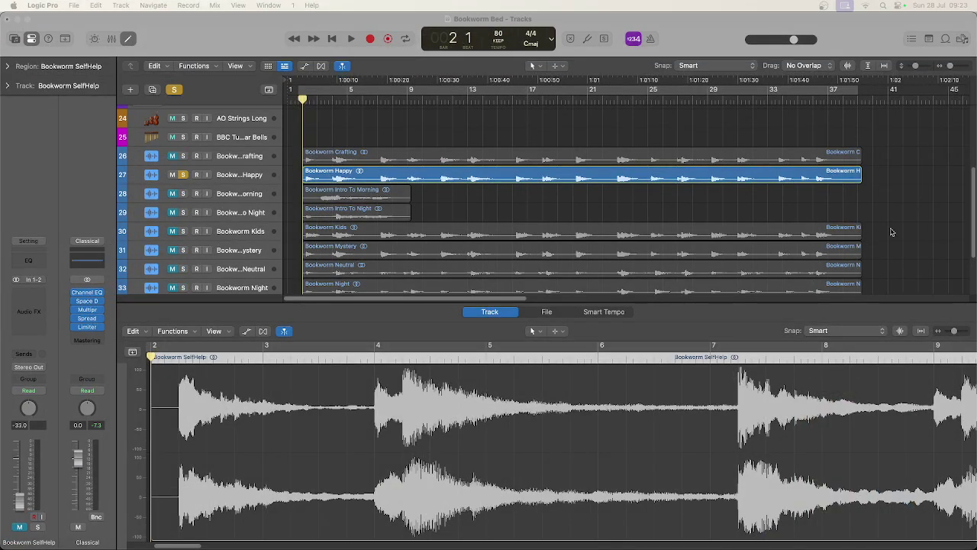
key("space")
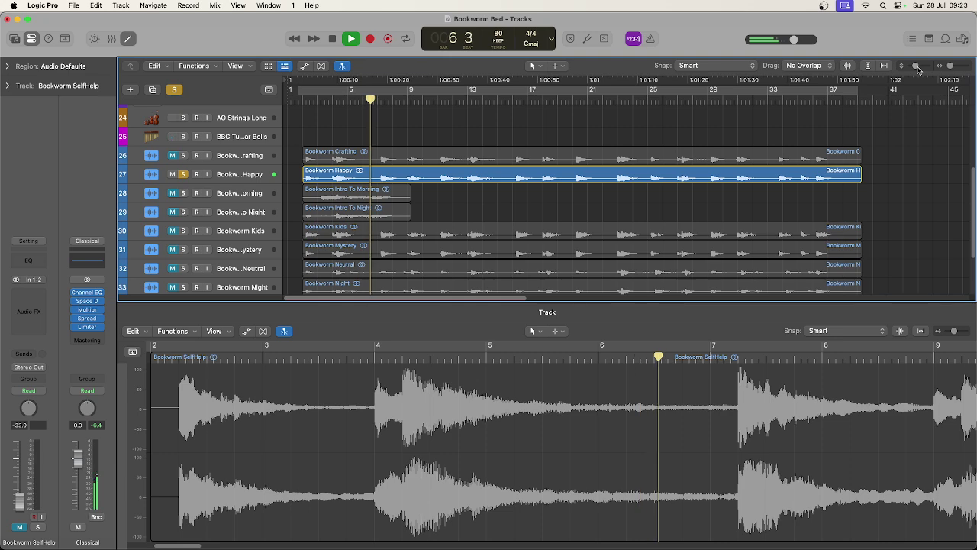
Enlarge the track height and select the Bookworm Happy region to examine its waveform during playback.
left_click_drag(918, 70, 926, 73)
left_click_drag(930, 74, 934, 76)
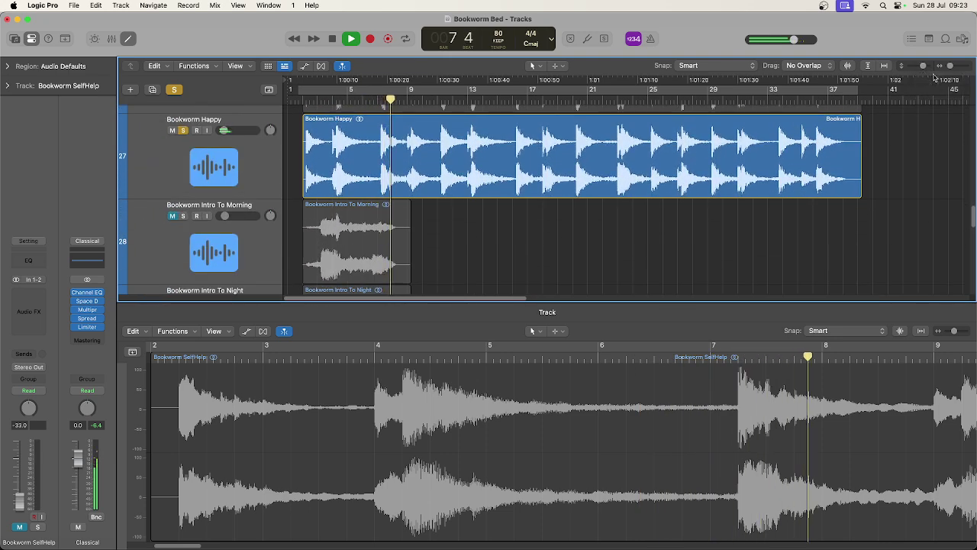
left_click(682, 122)
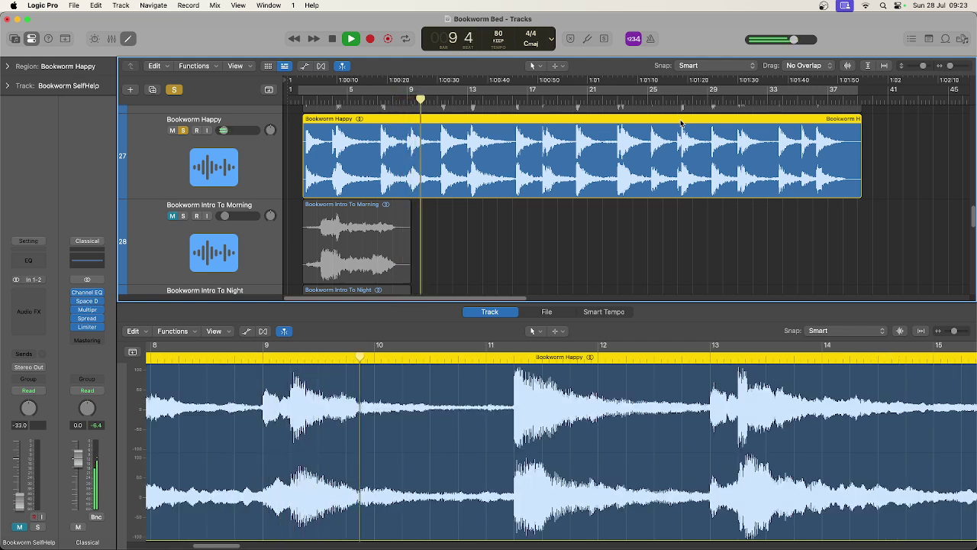
scroll(905, 214, "up", 2)
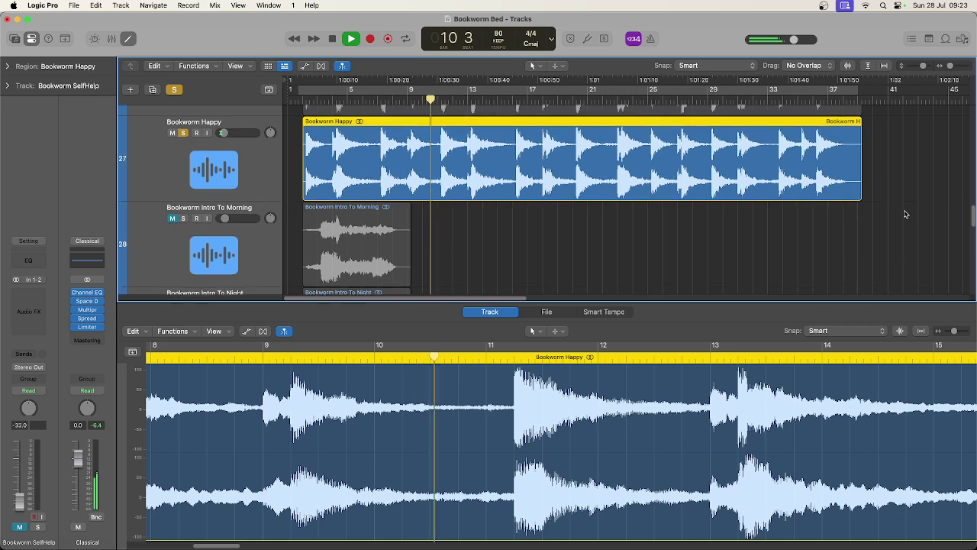
scroll(904, 213, "up", 4)
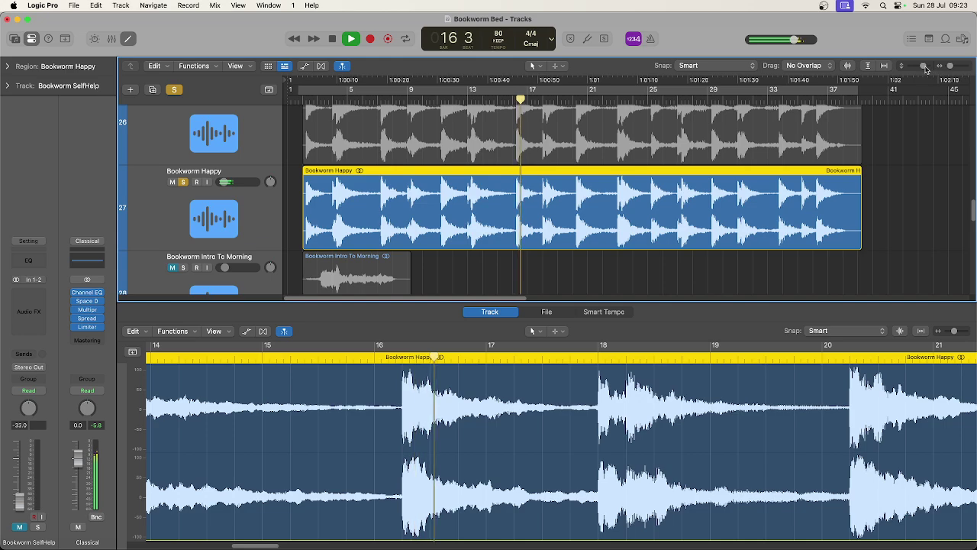
Reduce the track height so the instrument tracks and the bounced Bookworm tracks can be viewed together.
left_click_drag(924, 66, 916, 66)
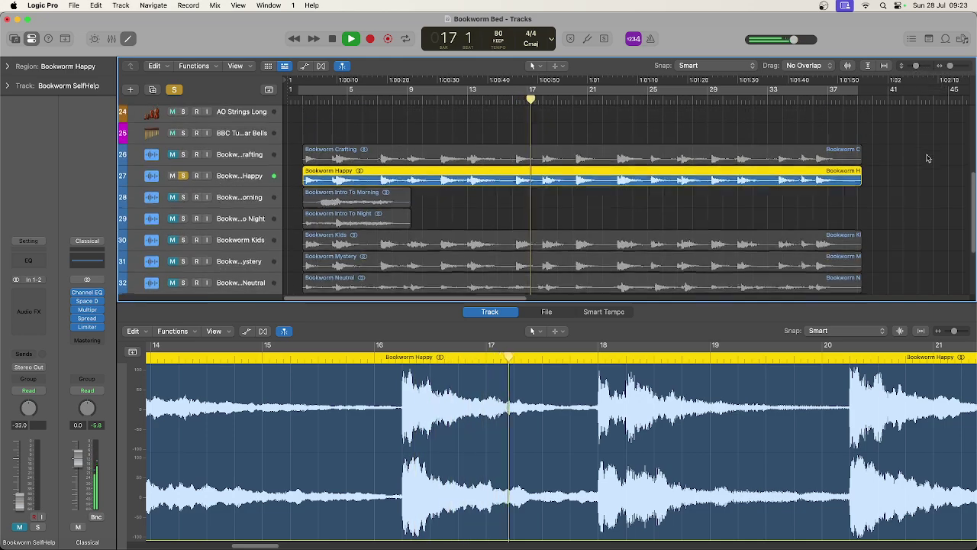
scroll(924, 161, "up", 5)
scroll(925, 161, "down", 5)
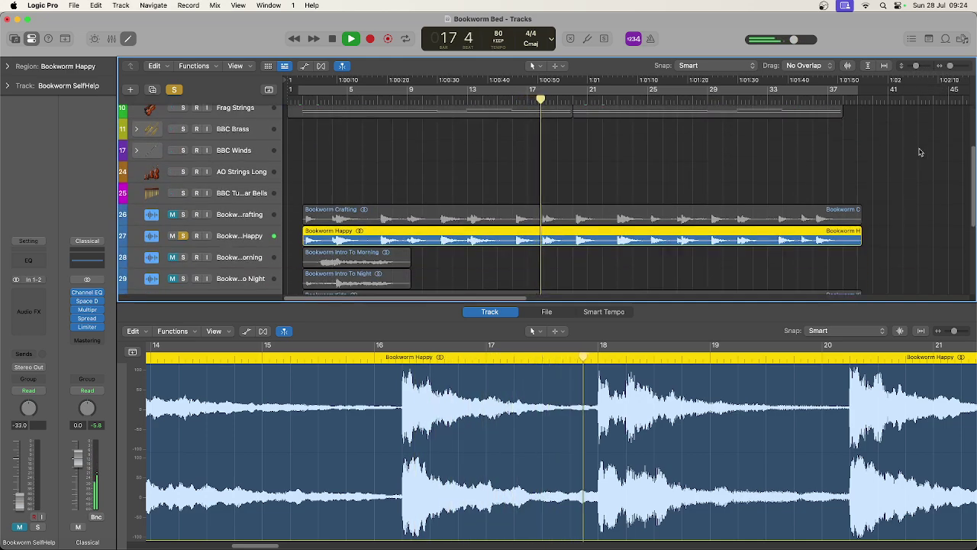
left_click_drag(915, 77, 881, 174)
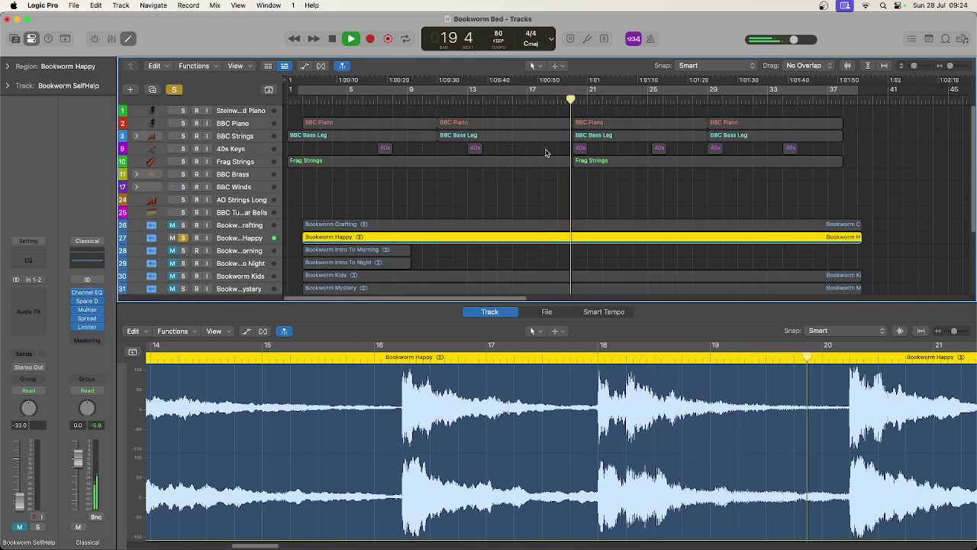
Examine the notes of the BBC Bass Leg, 40s Keys and BBC Piano regions starting at bar 20, and of the 40s Keys region at bar 25.
left_click(578, 135)
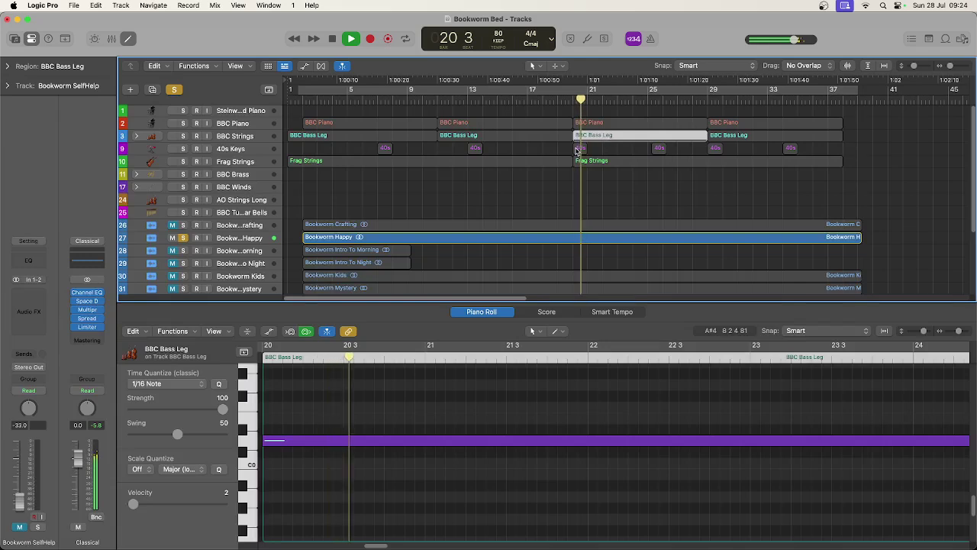
left_click(578, 148)
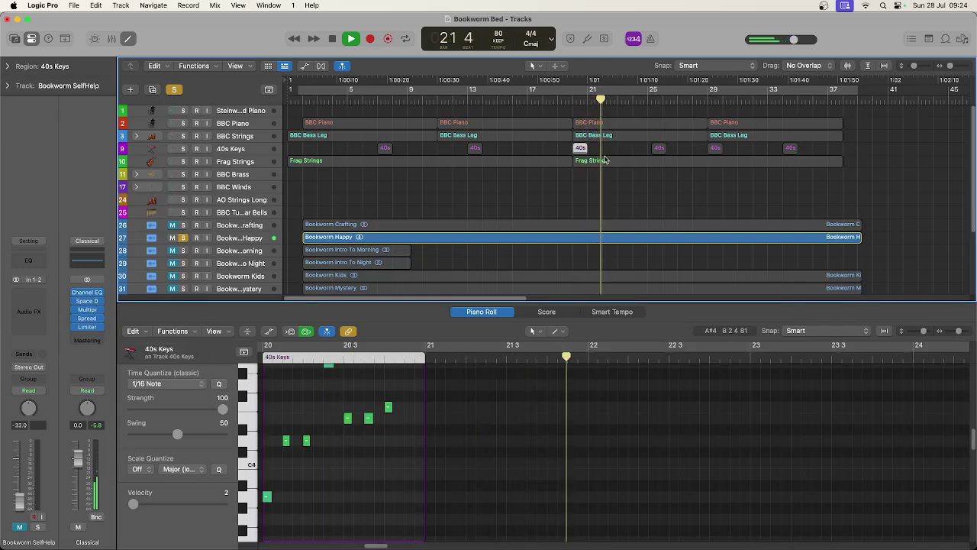
left_click(611, 124)
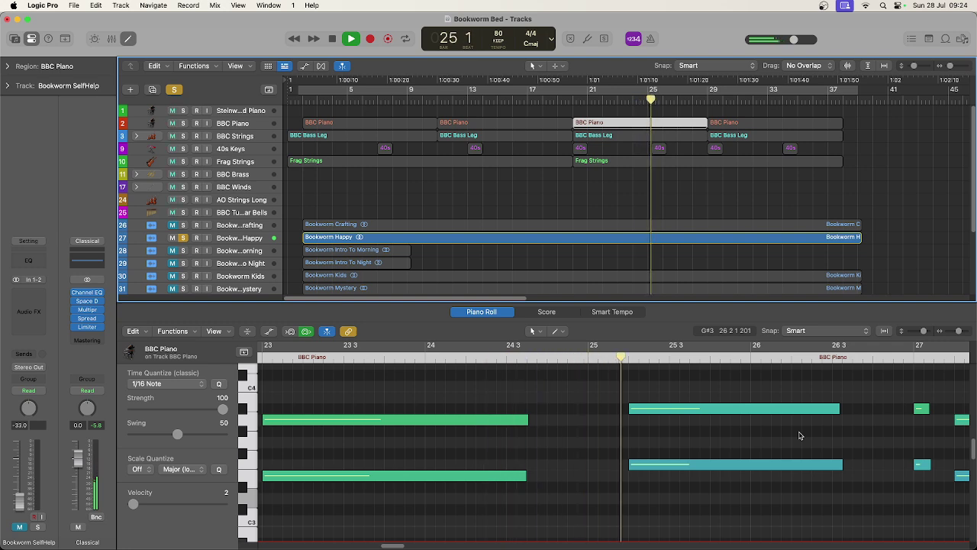
left_click(660, 148)
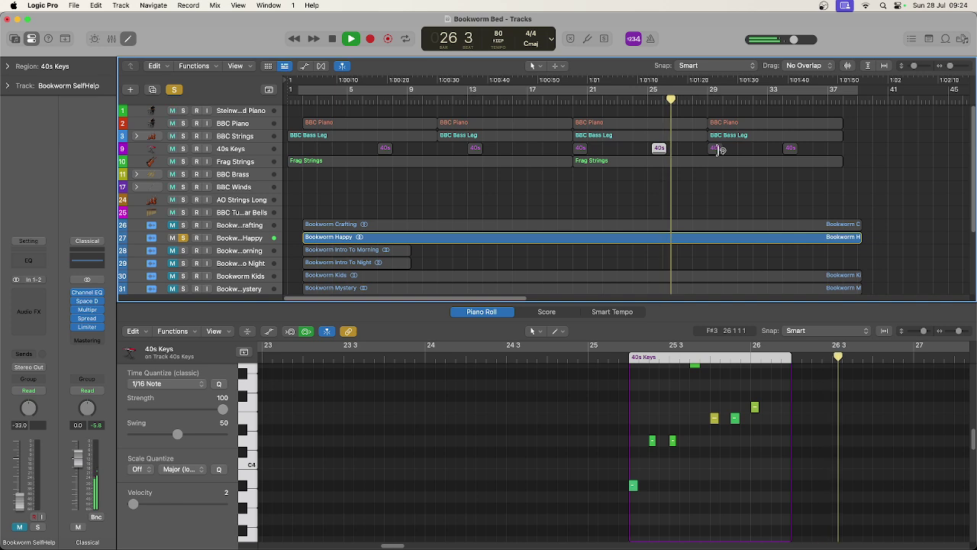
Let Bookworm Happy play through to its end, deselect the 40s Keys region and stop playback in bar 39.
scroll(703, 219, "down", 3)
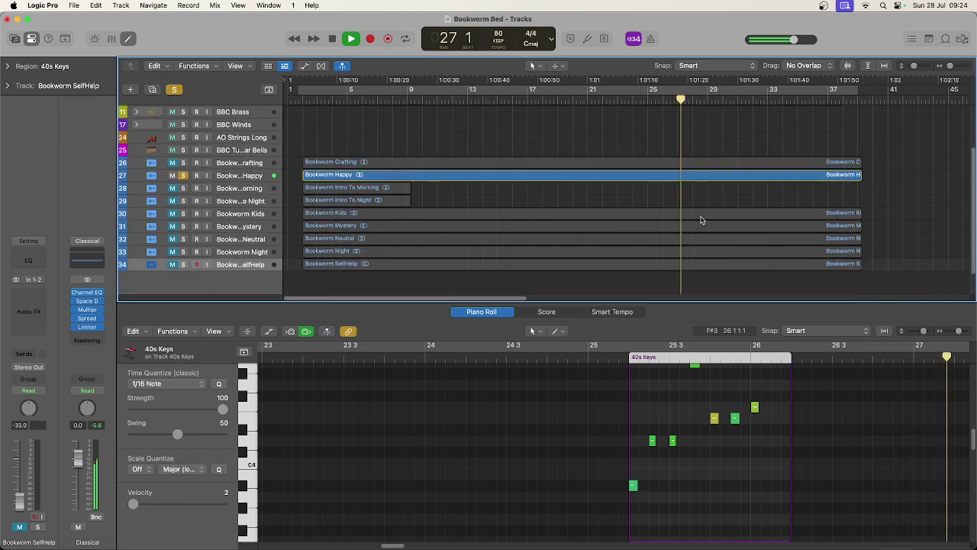
scroll(702, 219, "up", 2)
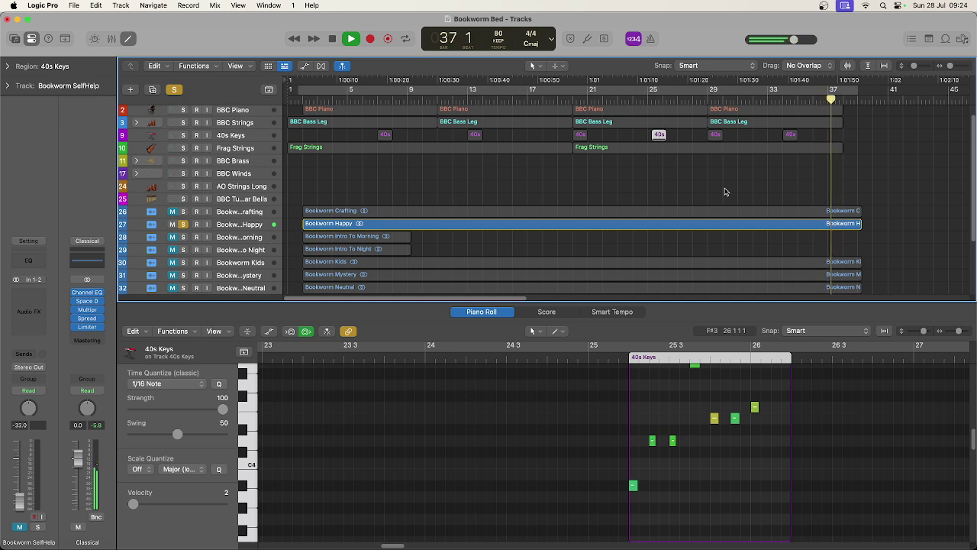
left_click(932, 185)
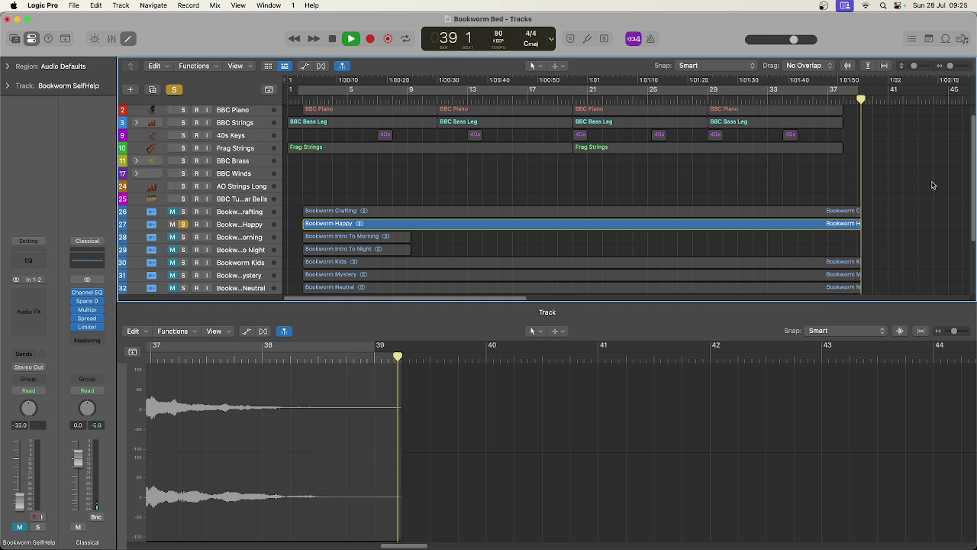
key("space")
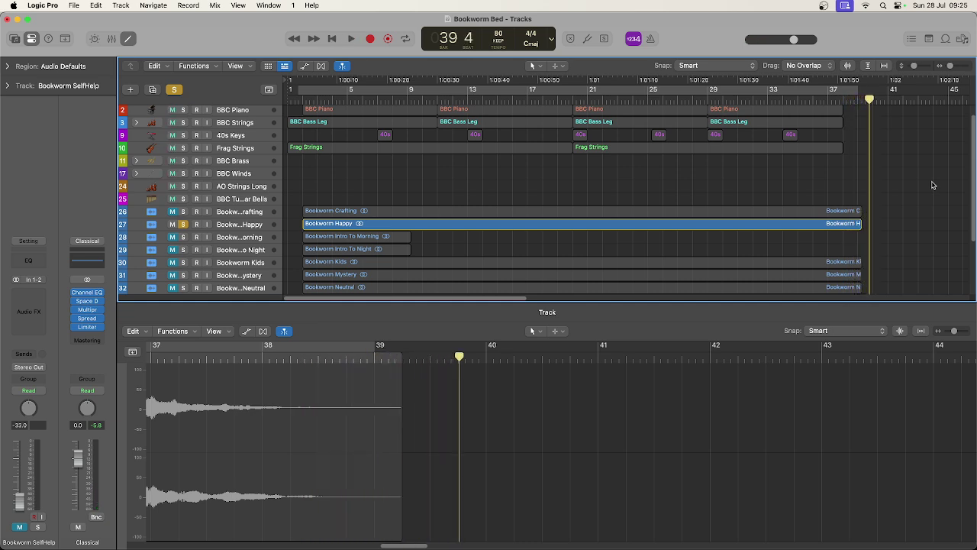